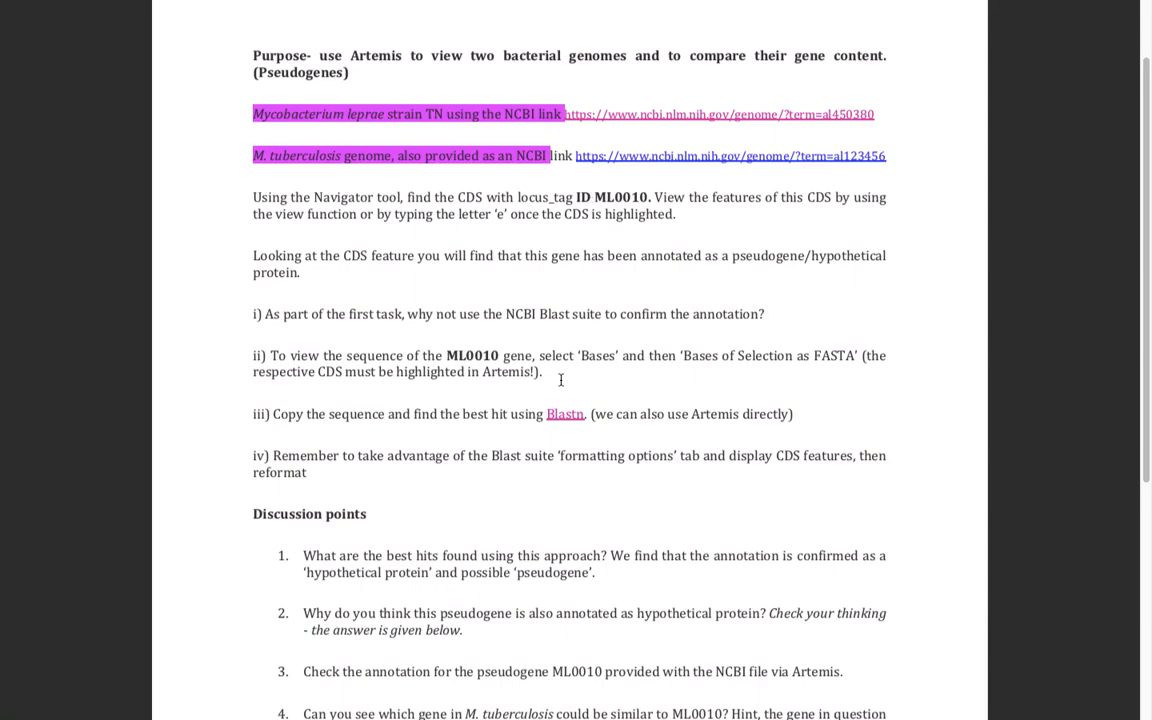
Switch to Artemis and open the Mycobacterium_leprae_TN_v1.embl sequence file from the Desktop, showing its entry window in full screen
scroll(561, 378, "down", 5)
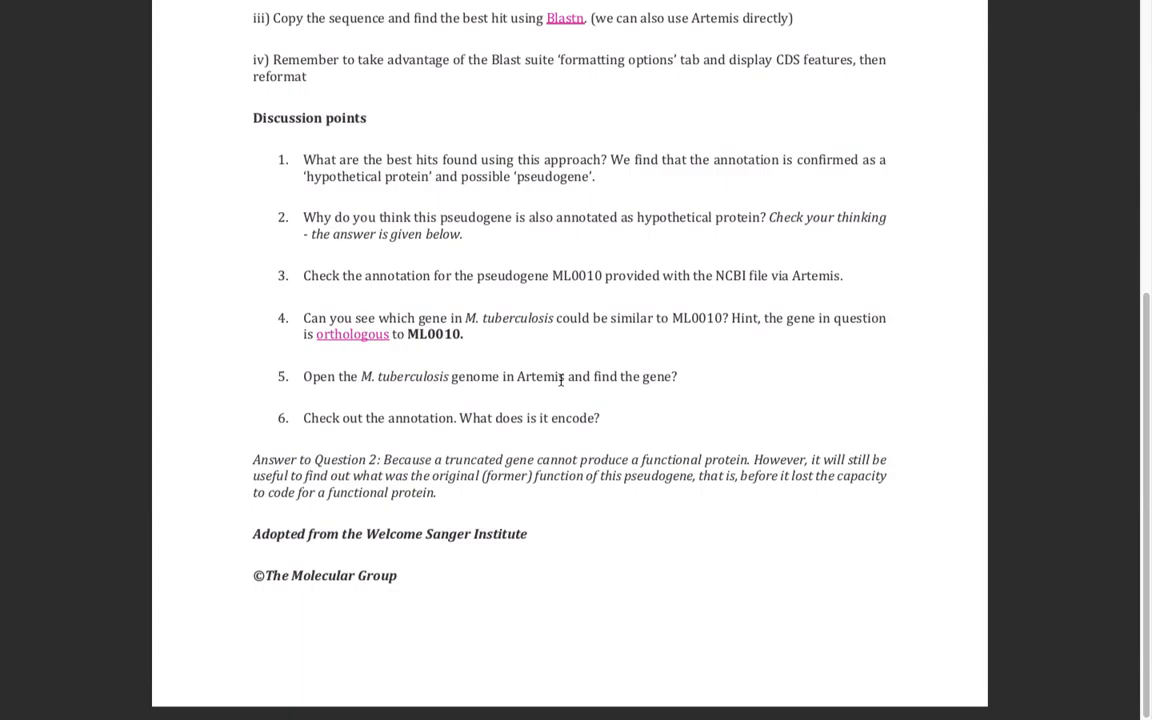
scroll(561, 385, "down", 3, "ctrl")
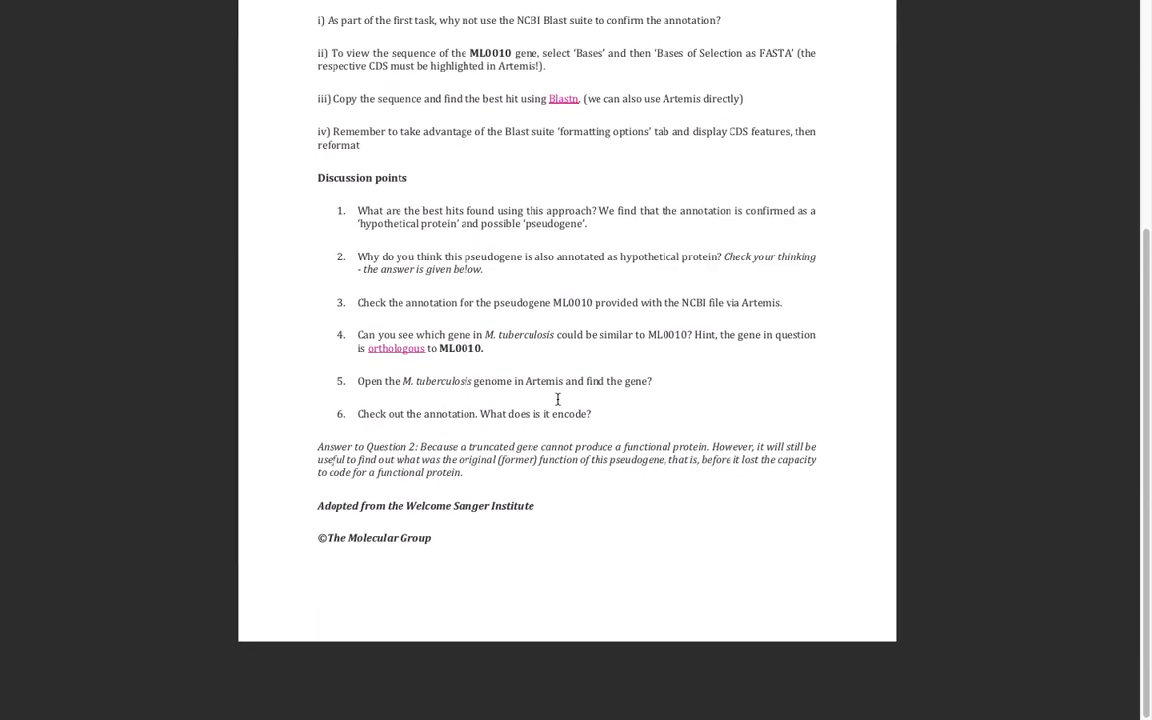
scroll(572, 449, "up", 3)
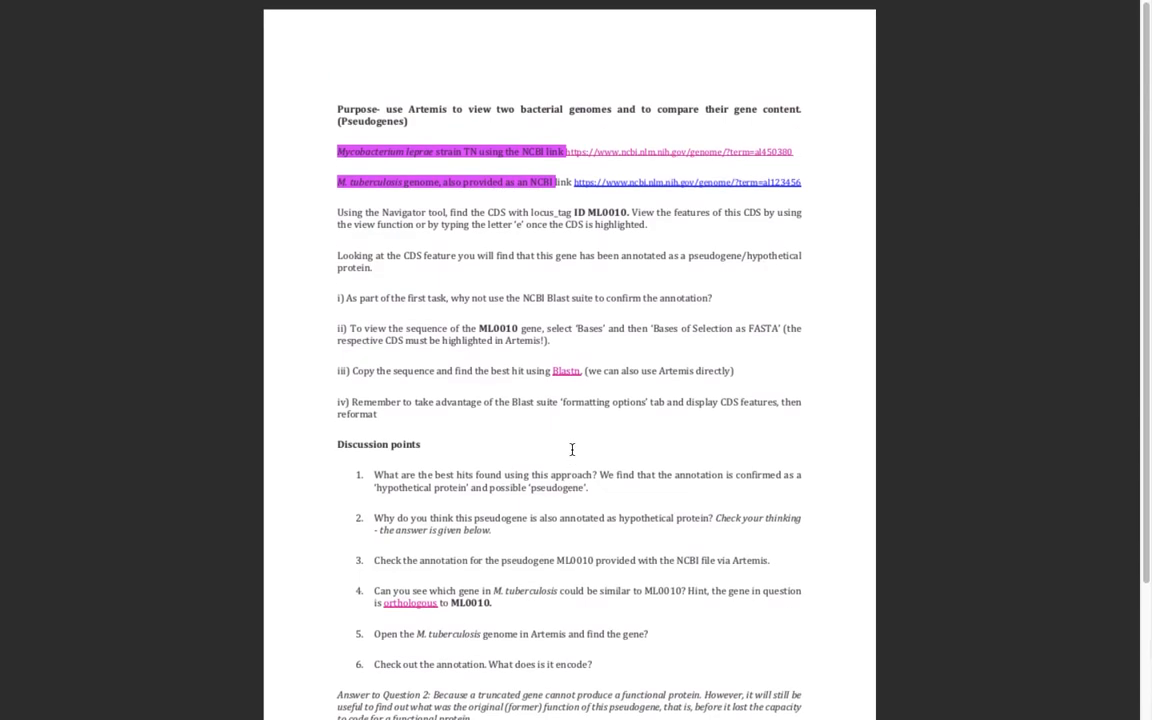
key("ctrl+Up")
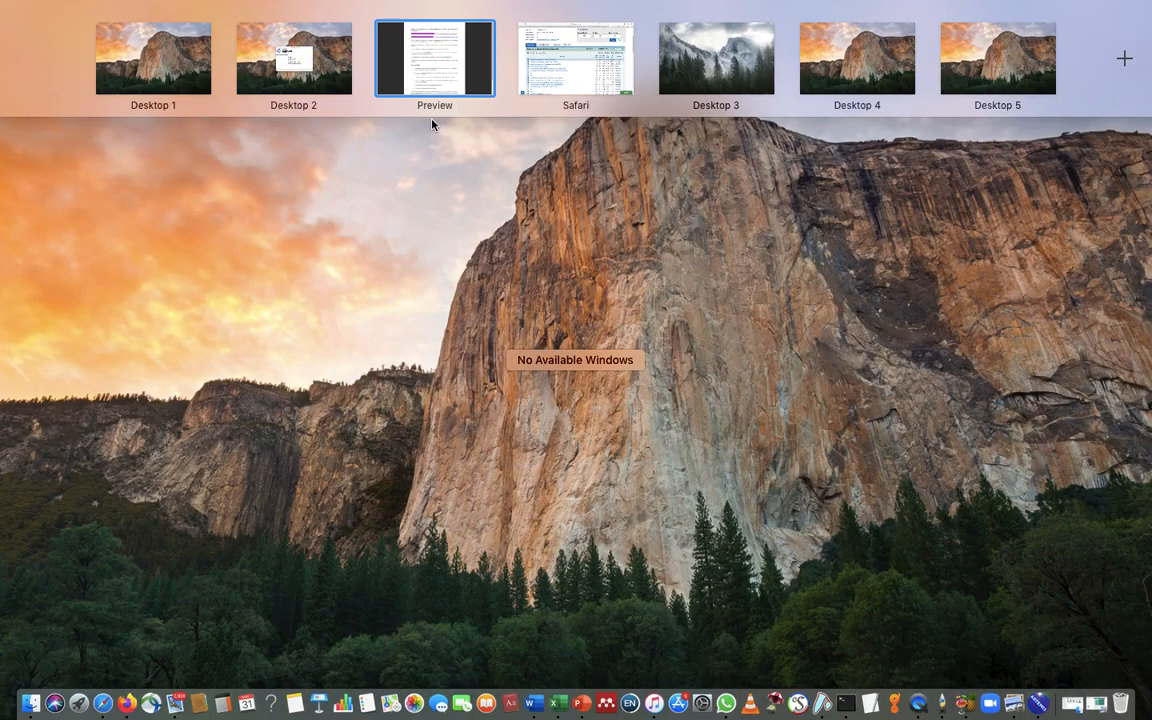
left_click(298, 76)
left_click(110, 8)
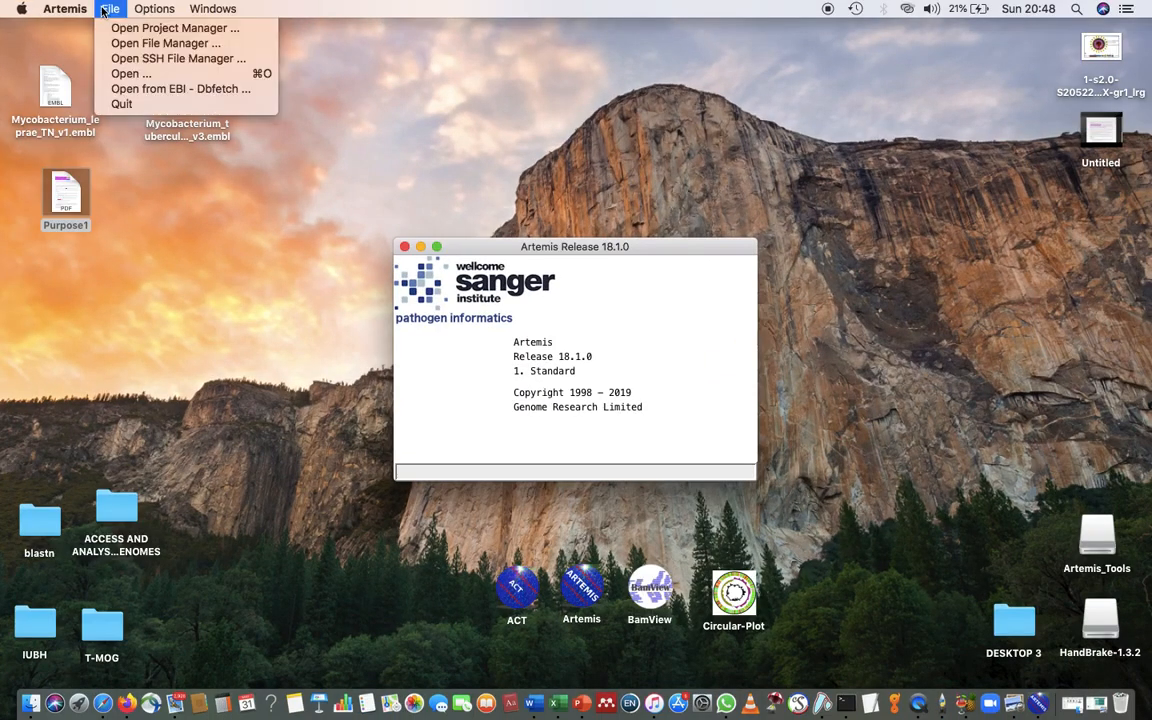
left_click(118, 74)
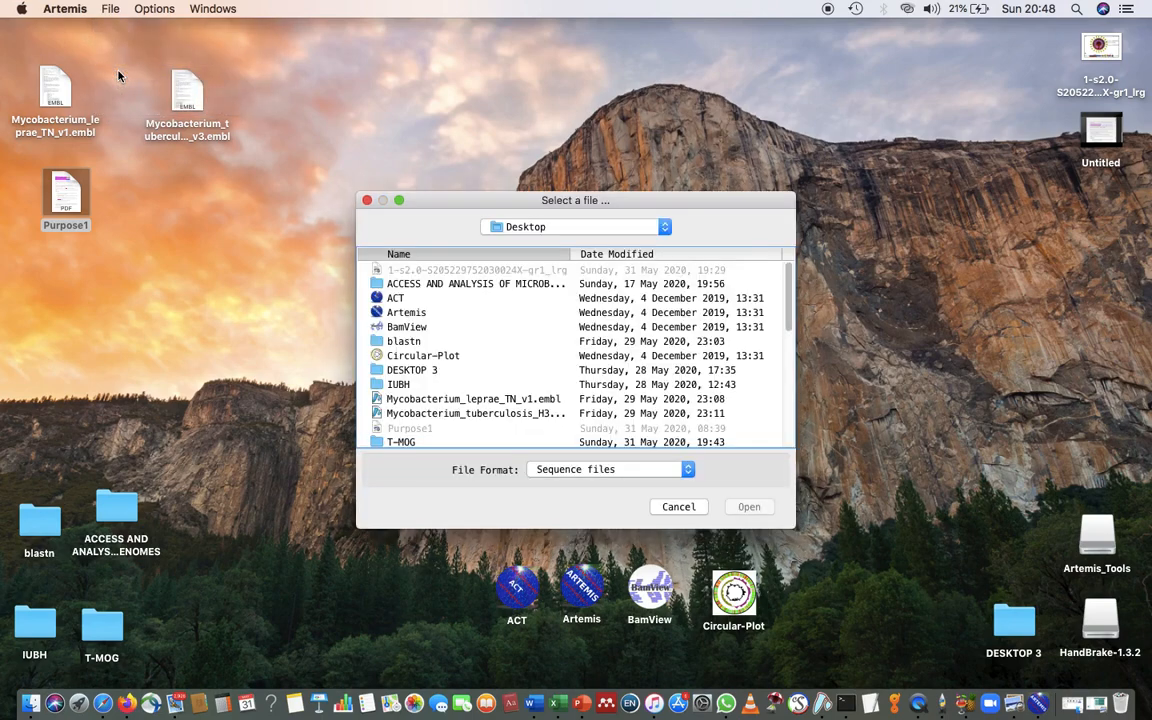
left_click(480, 413)
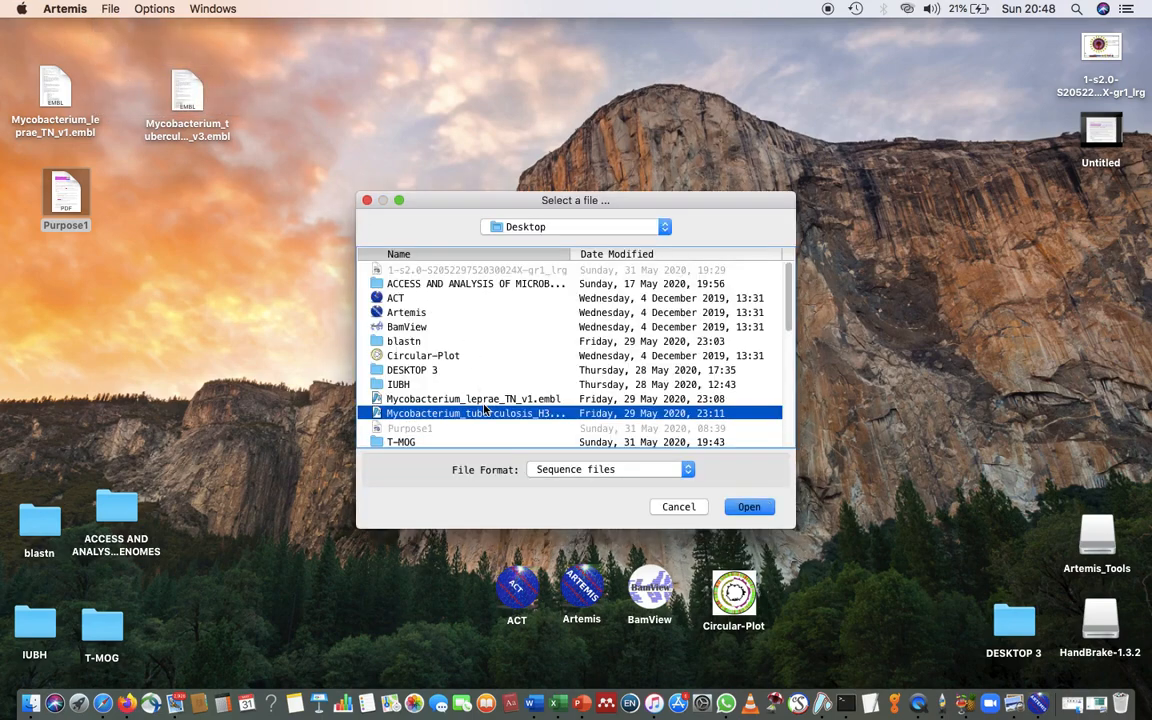
left_click(478, 398)
key("Return")
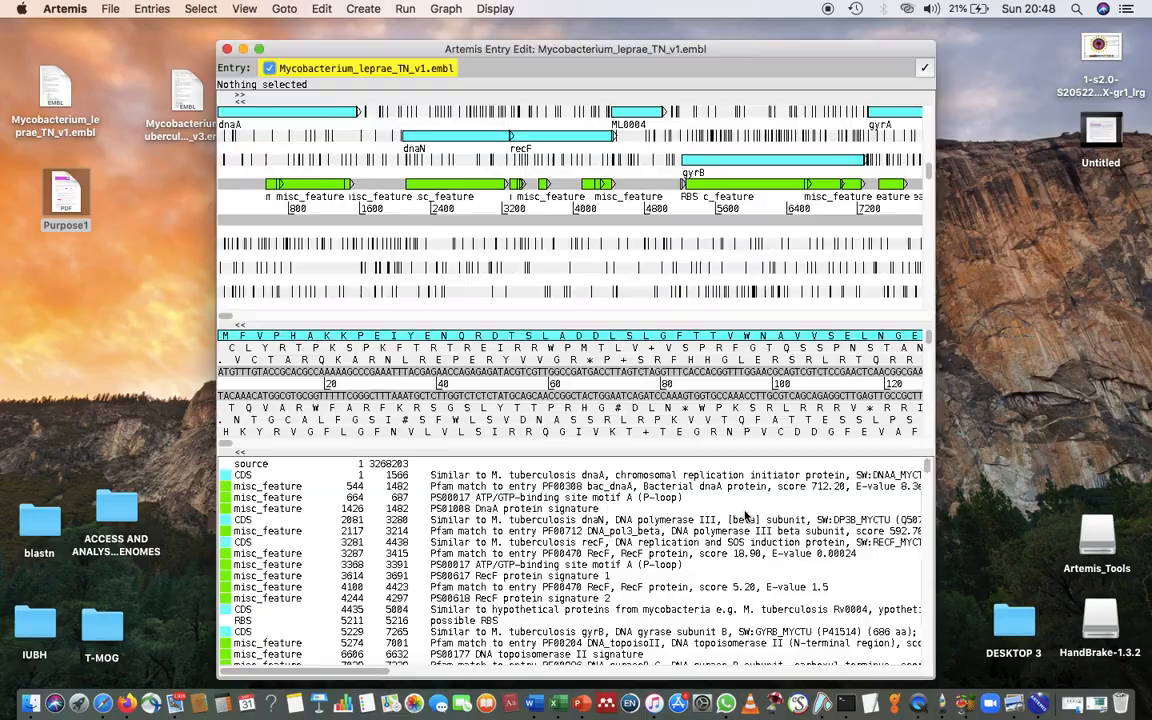
left_click(258, 48)
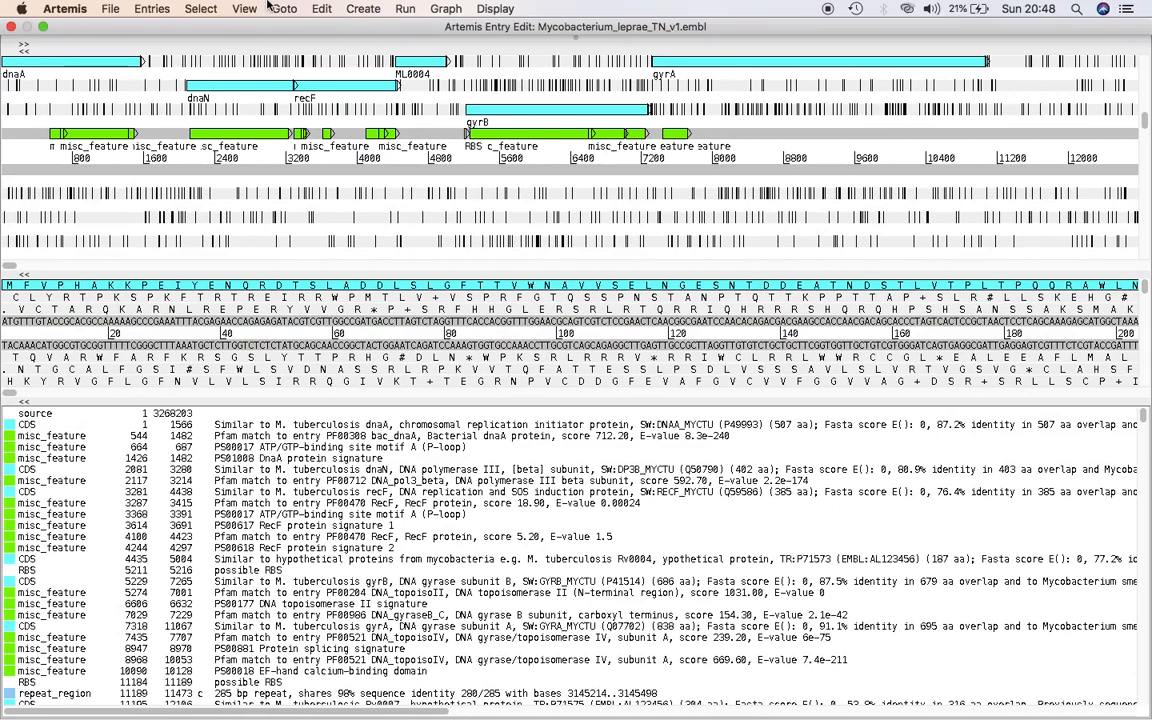
Use the Navigator to go to the feature with gene name ML0010 and close the Navigator
left_click(285, 8)
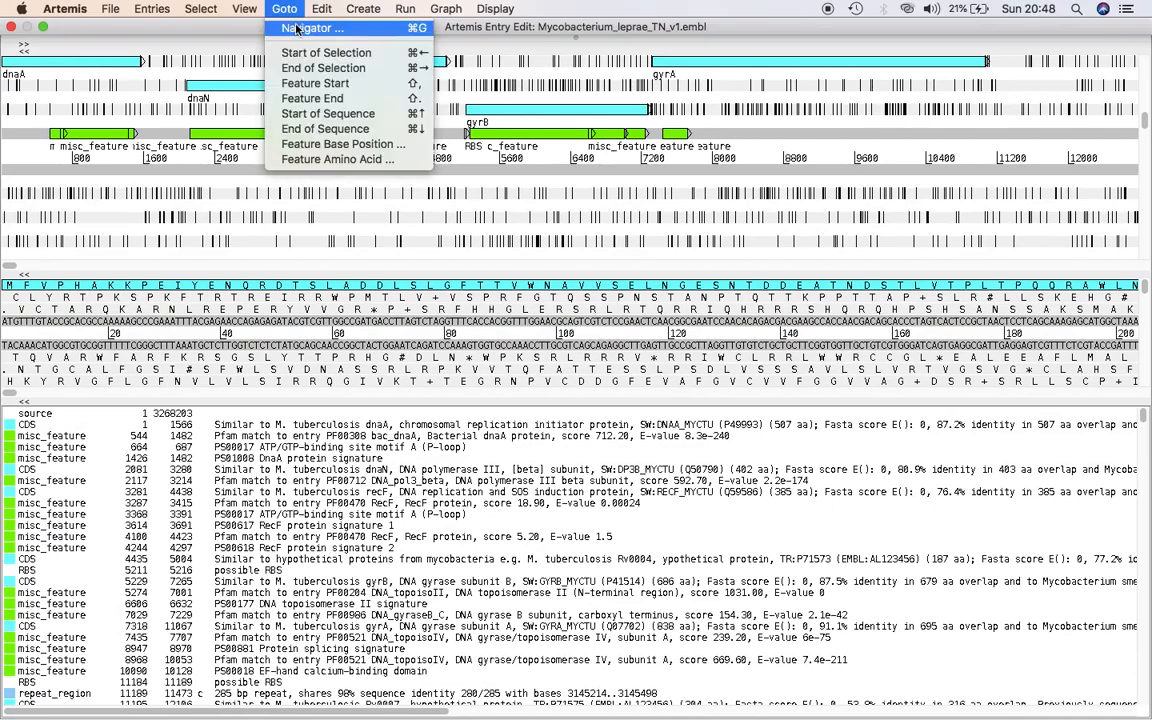
left_click(296, 29)
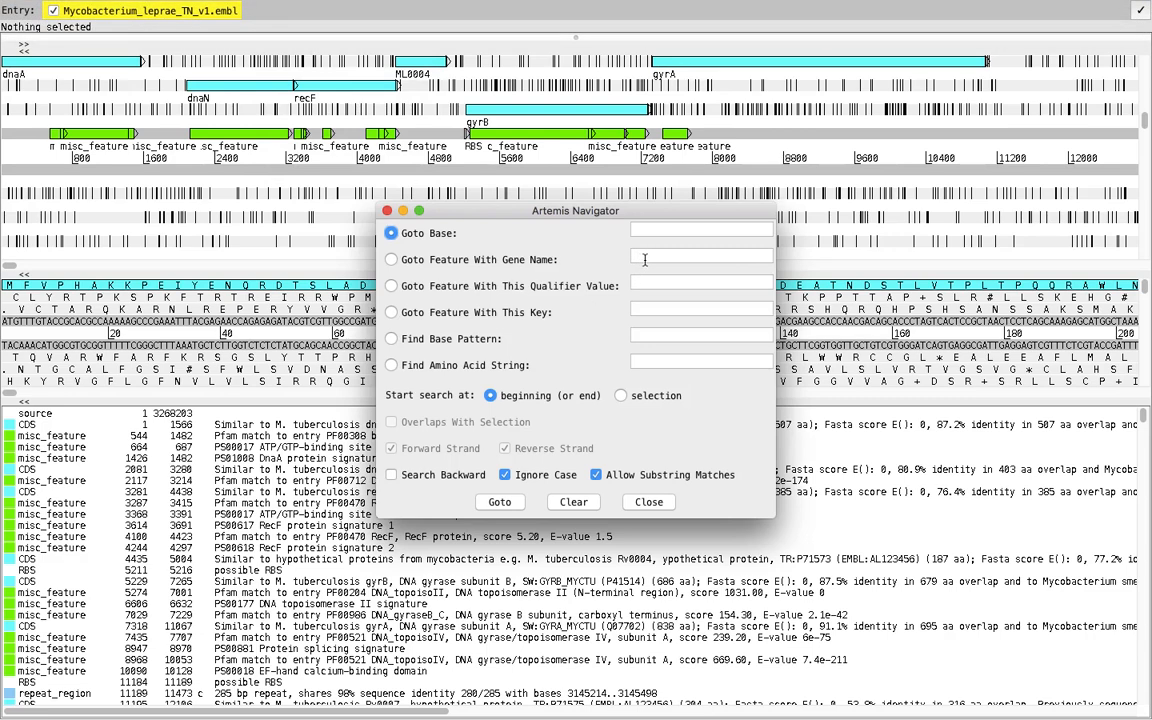
left_click(645, 259)
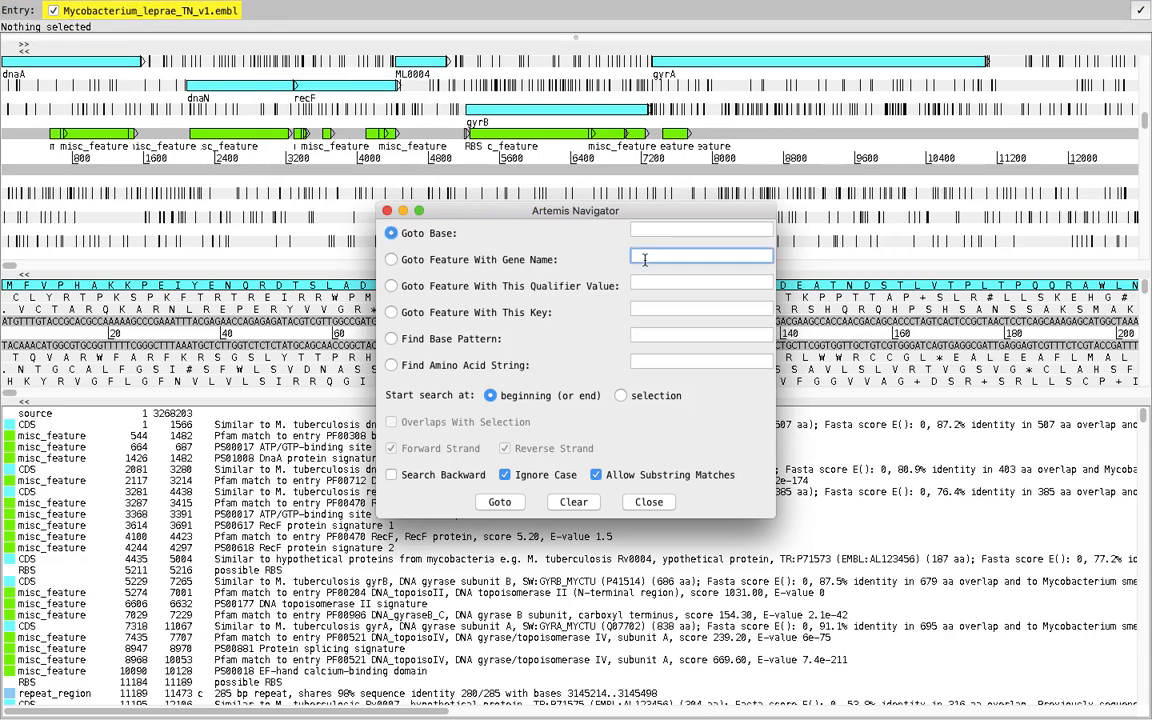
type("ML000")
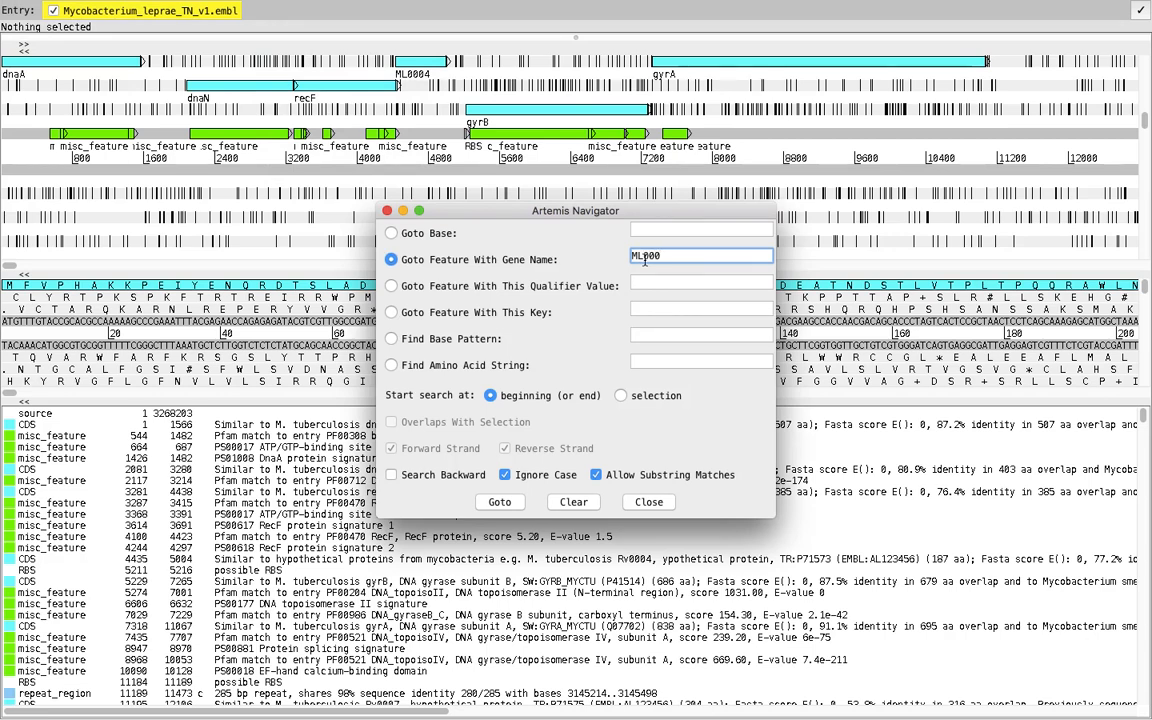
key("BackSpace")
type("10")
left_click(500, 502)
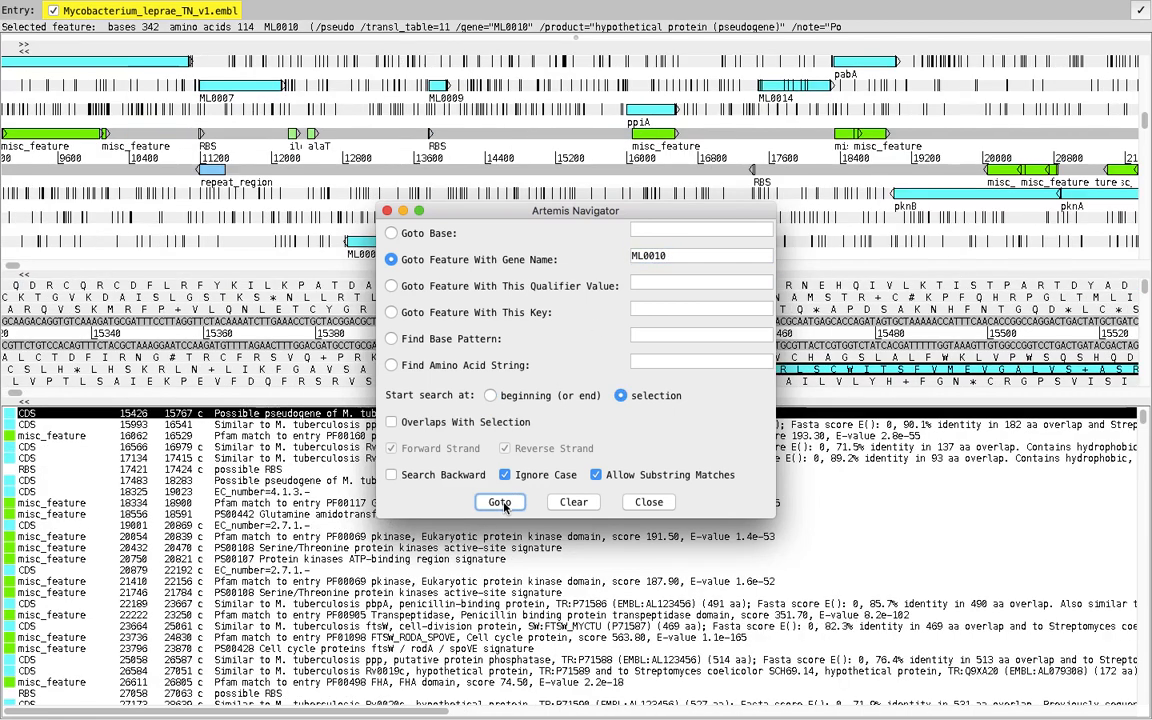
left_click(387, 211)
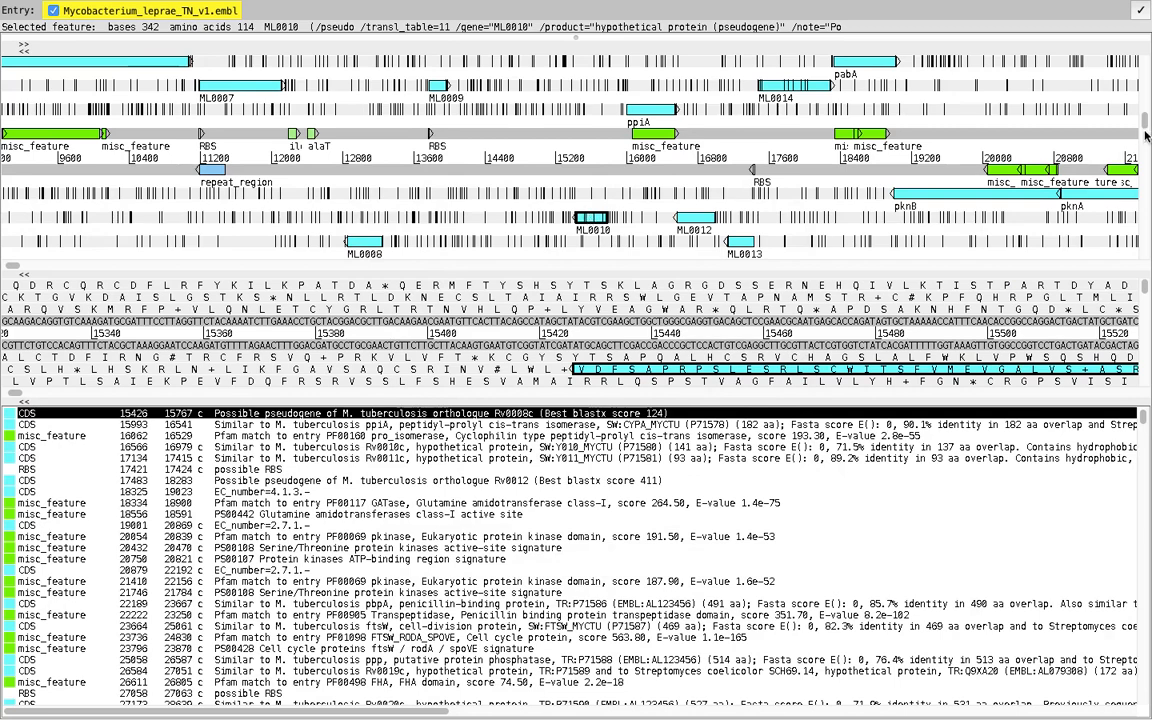
left_click_drag(1145, 120, 1145, 100)
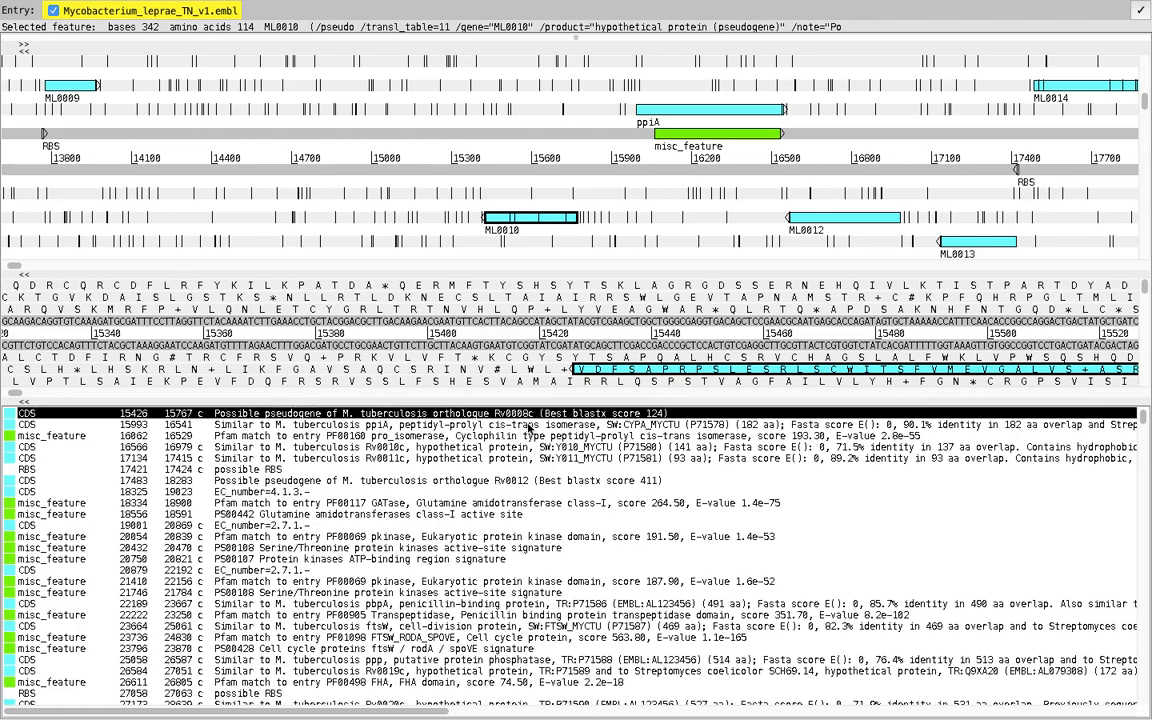
Return to the Artemis launch window and open the Mycobacterium_tuberculosis_H37Rv_v3.embl sequence file, showing its entry window in full screen
key("ctrl+Up")
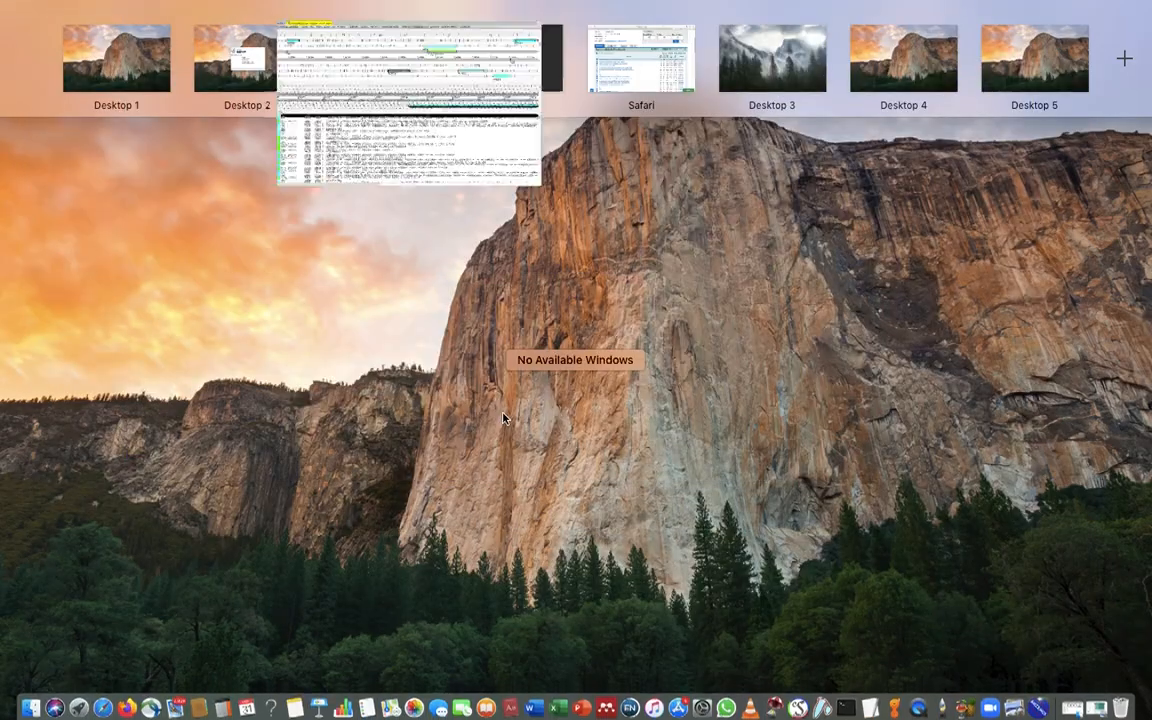
left_click(279, 70)
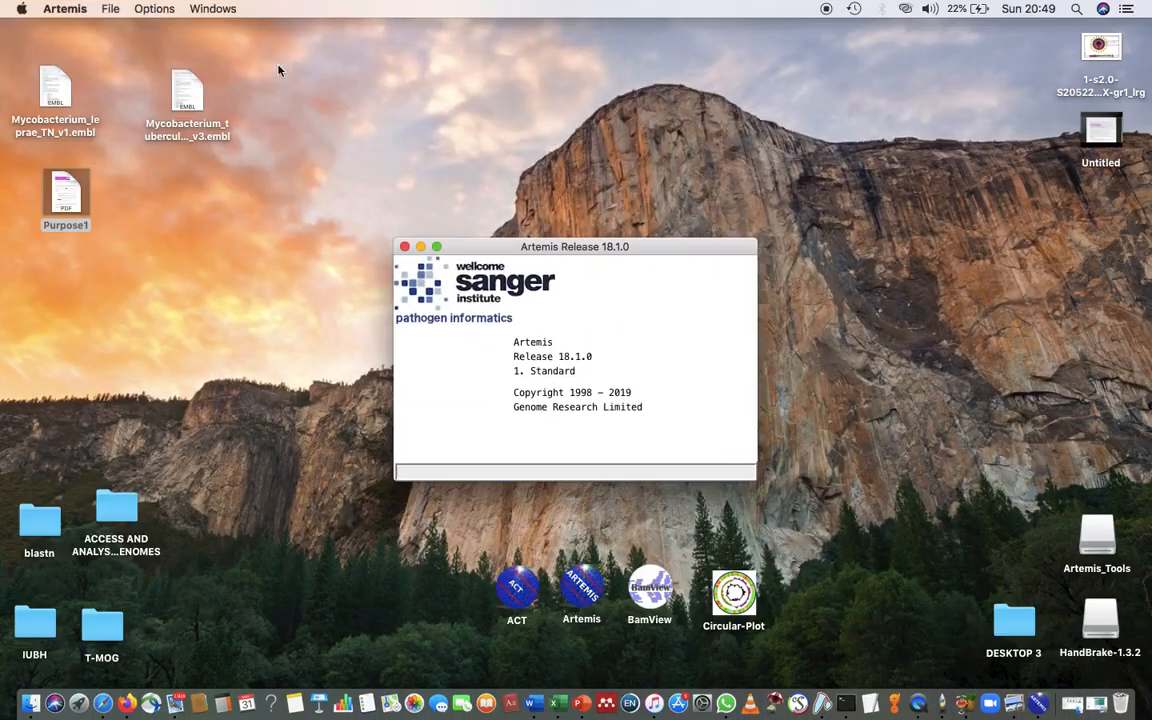
left_click(110, 8)
left_click(134, 74)
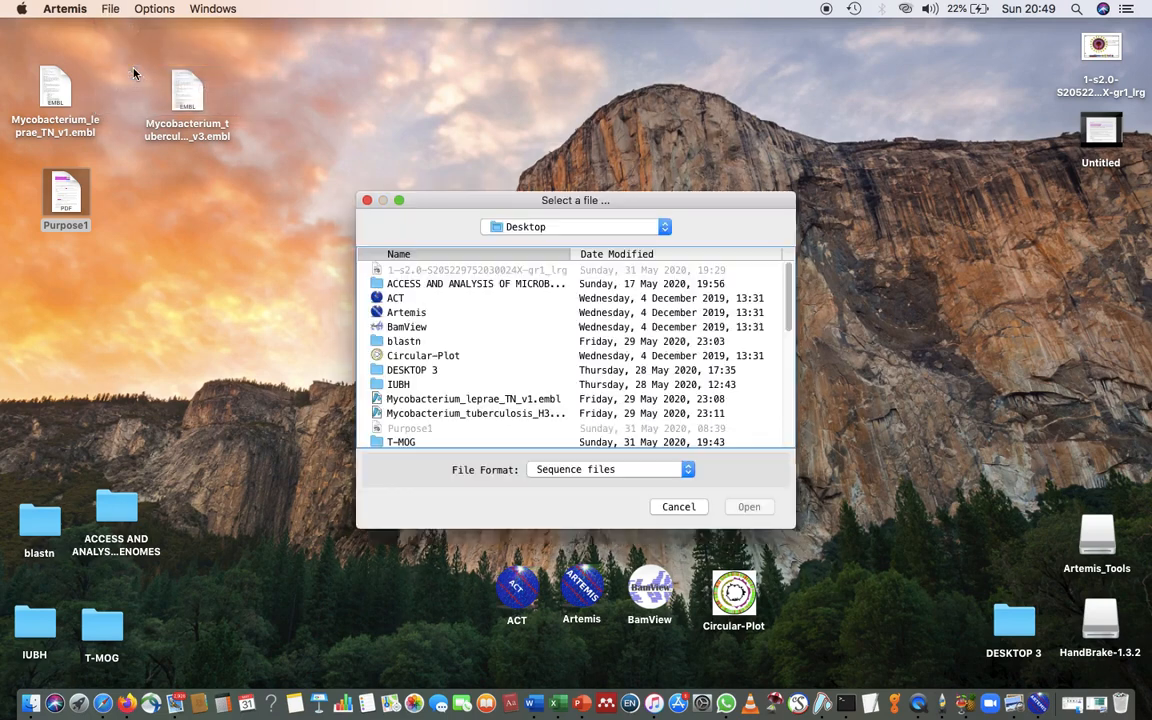
left_click(458, 413)
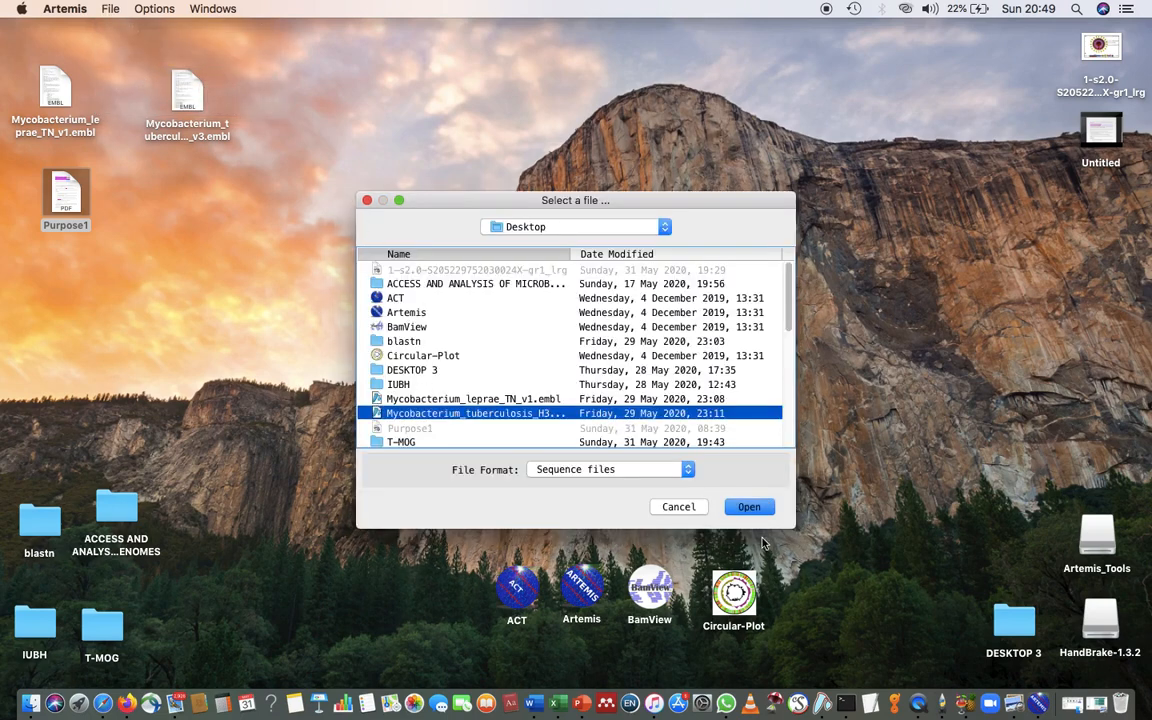
left_click(752, 511)
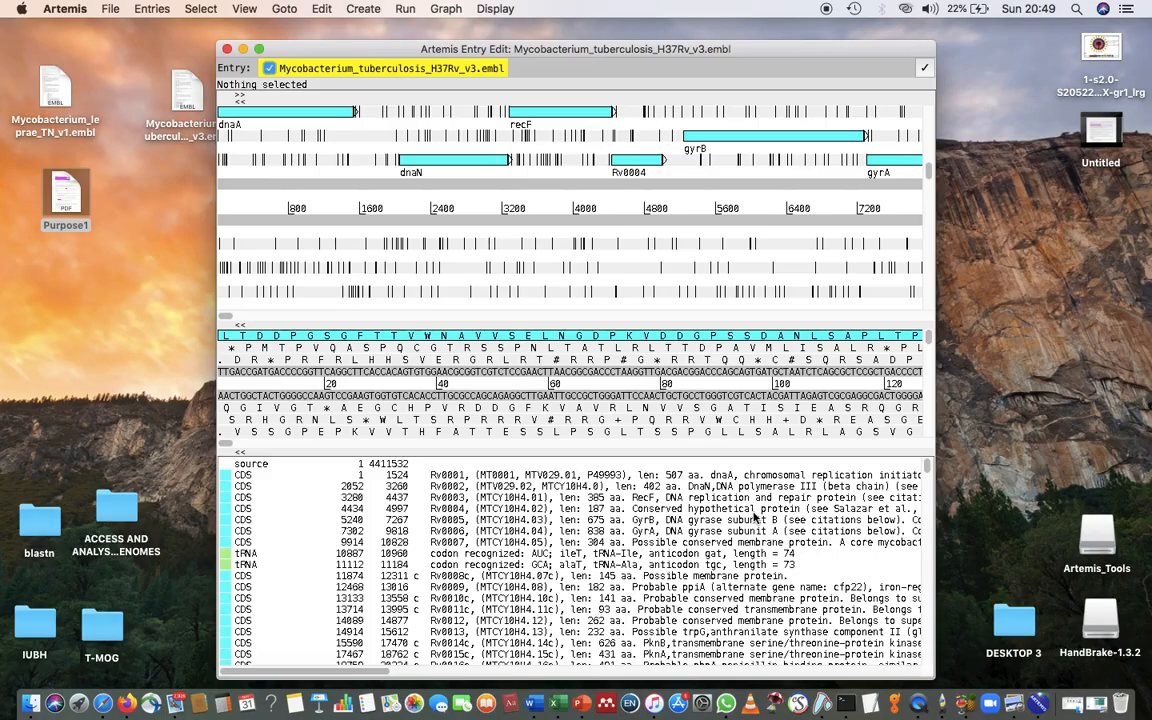
left_click(259, 48)
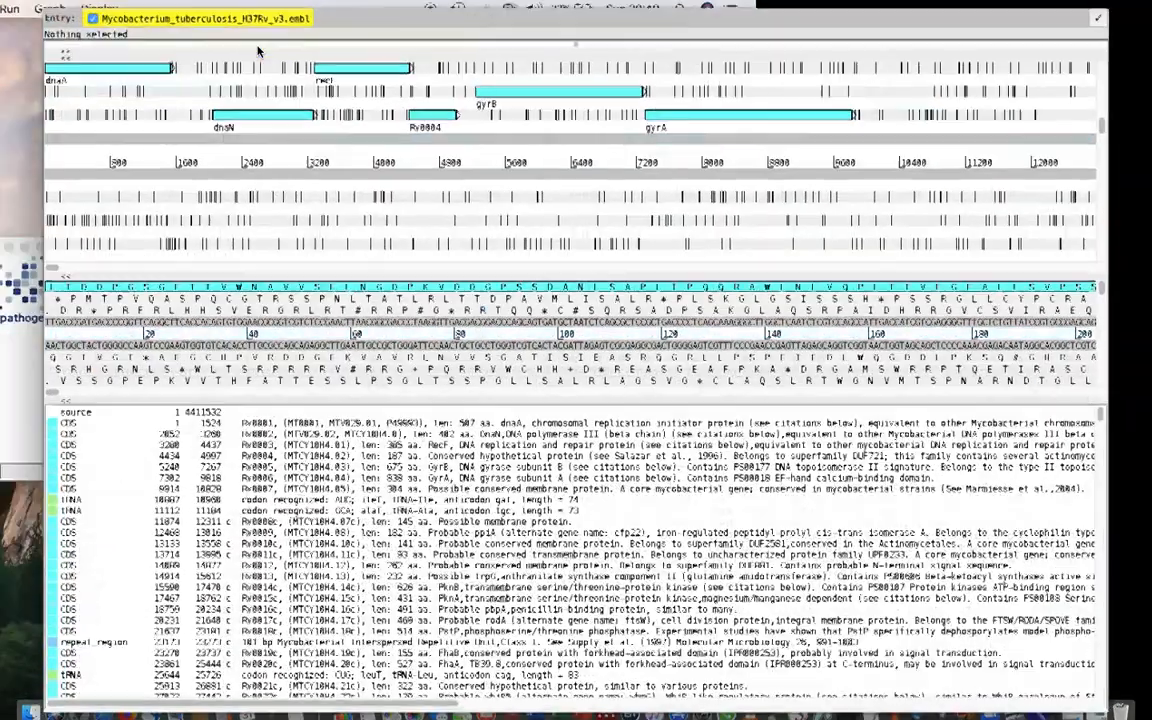
Use the Navigator to go to the feature with gene name Rv0008c in the M. tuberculosis genome and close the Navigator
mouse_move(238, 5)
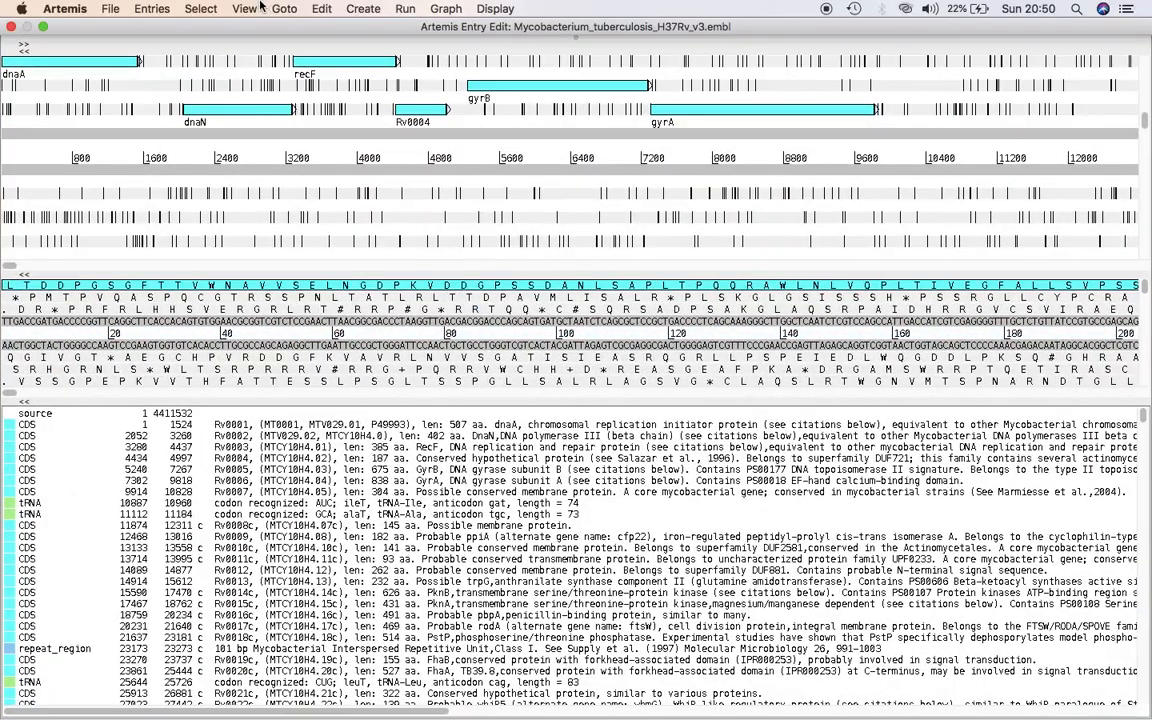
left_click(284, 8)
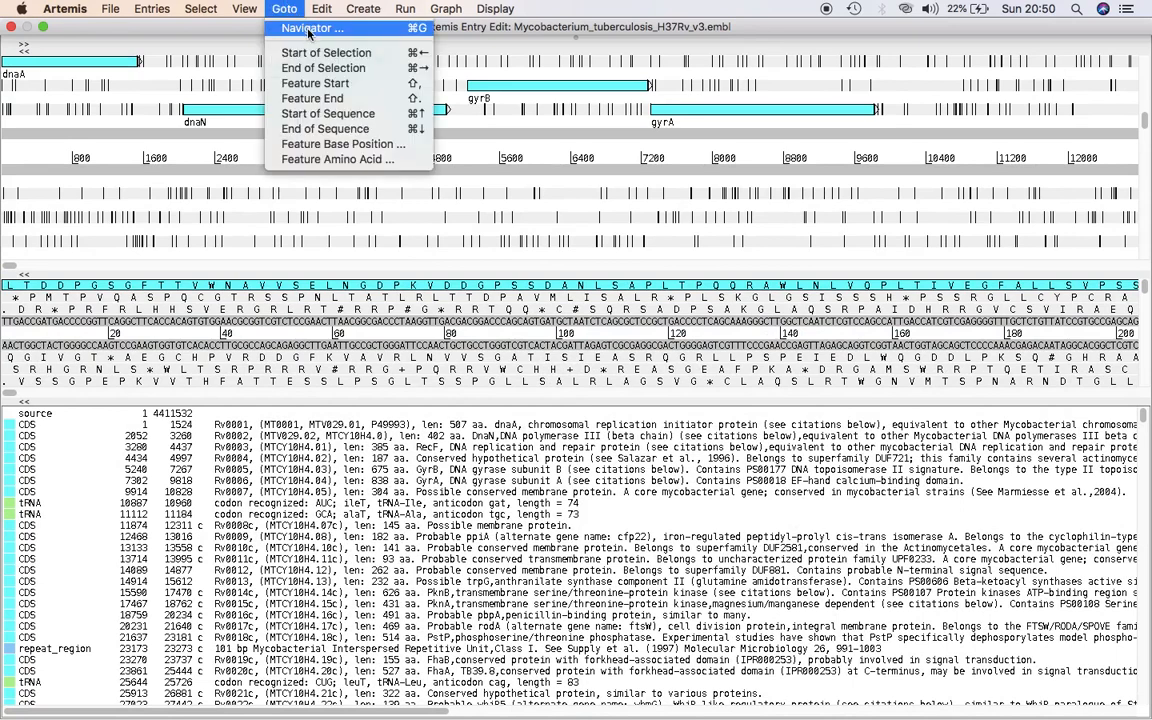
left_click(308, 29)
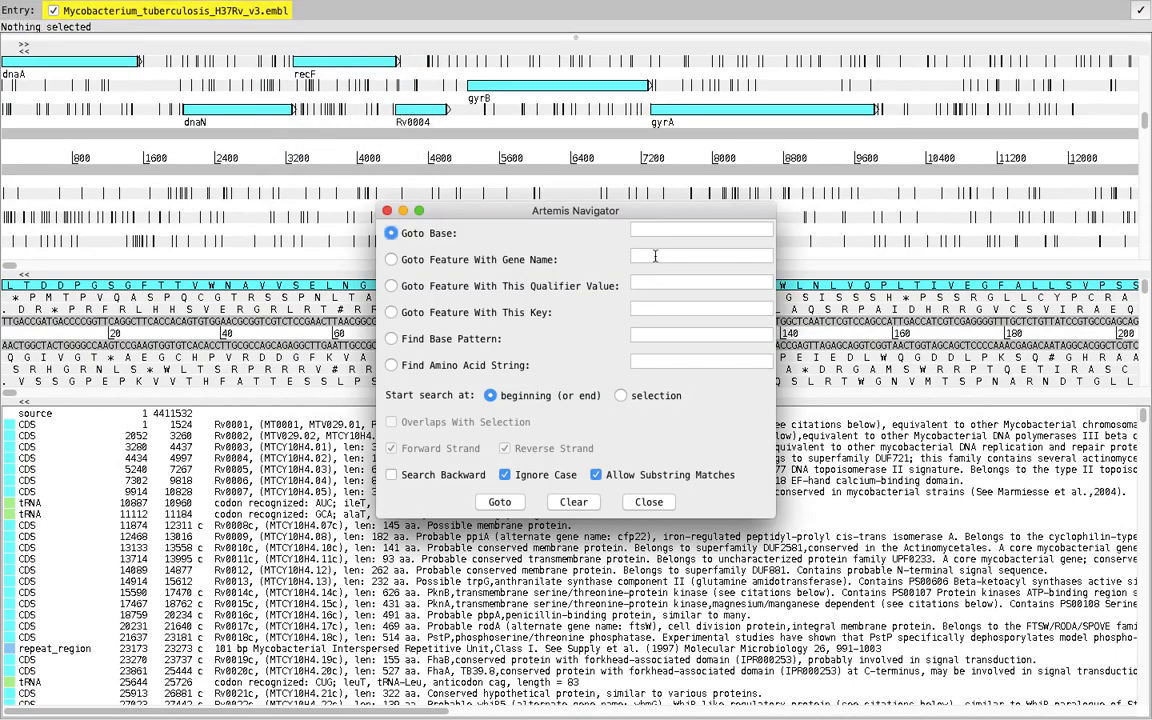
left_click(655, 256)
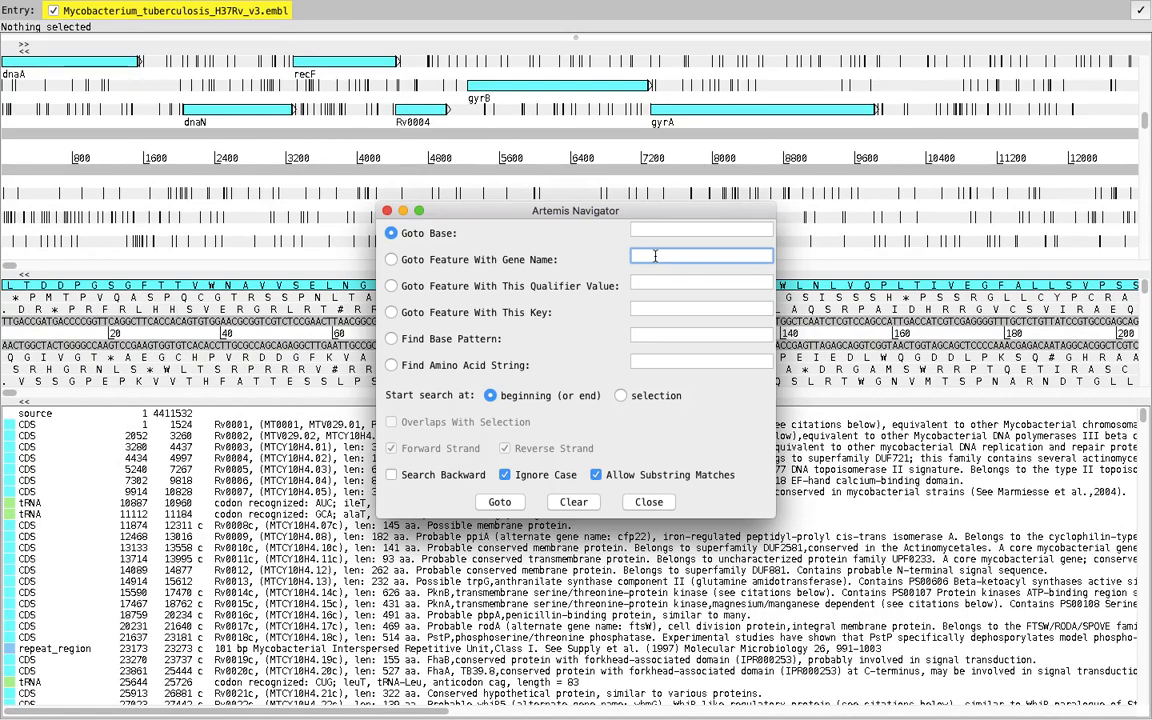
type("Rv0008c")
left_click(500, 502)
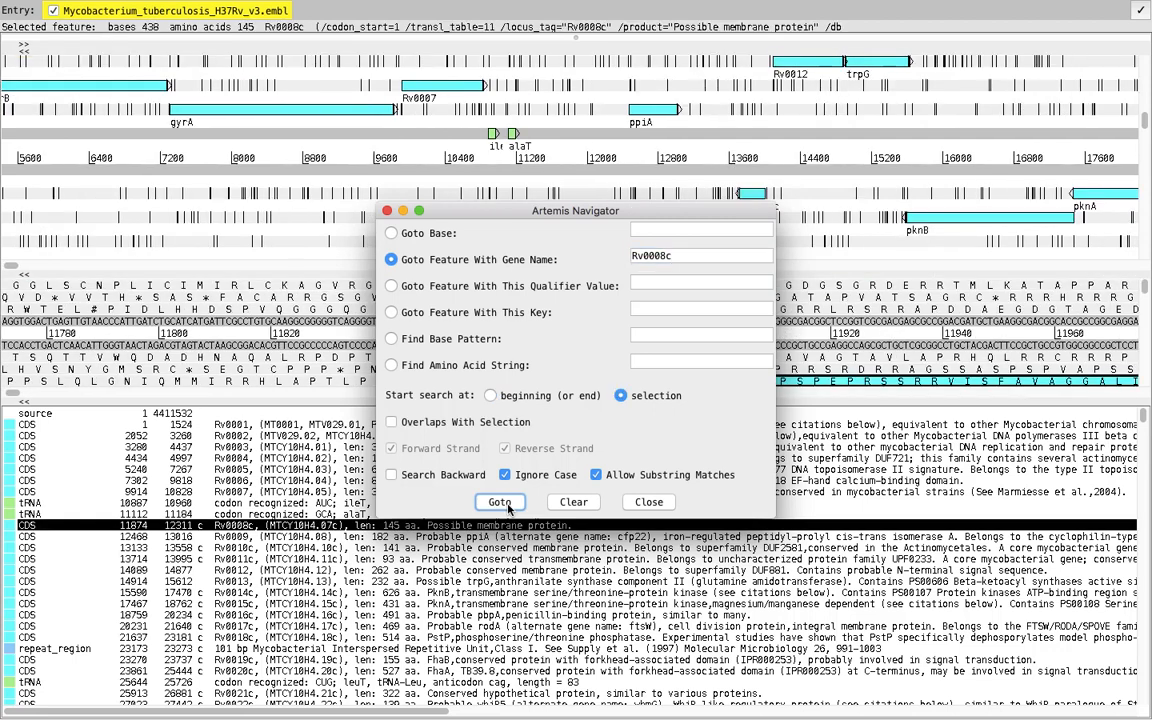
left_click(387, 210)
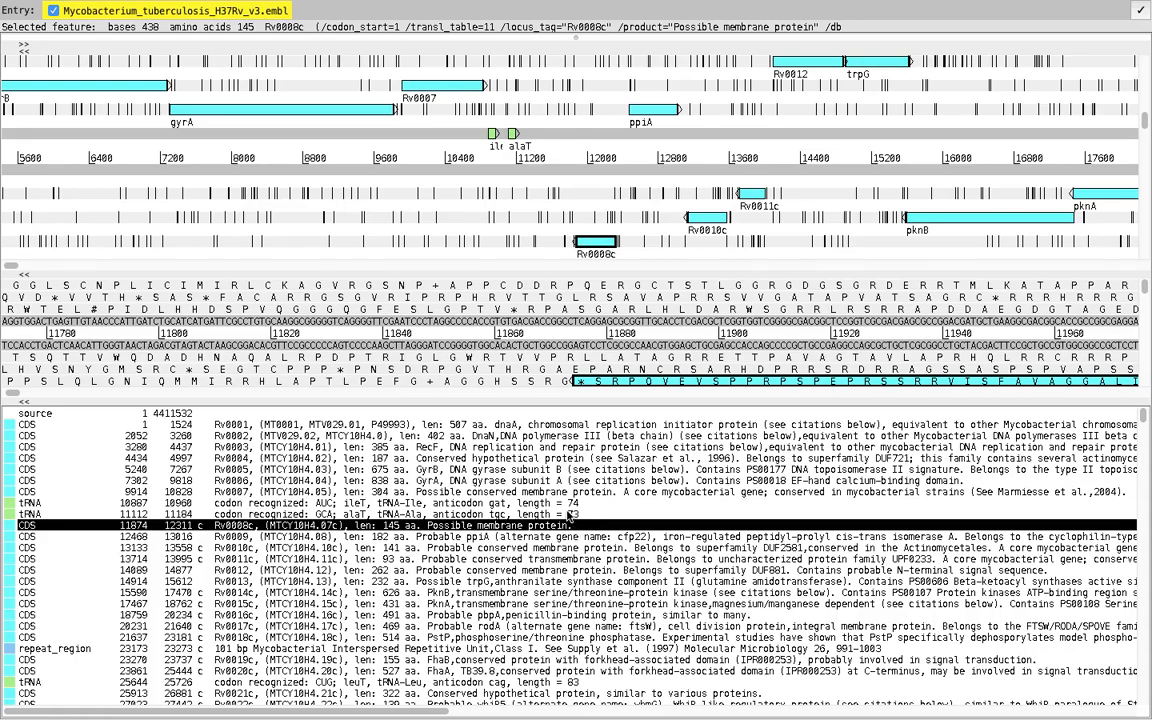
Switch back to the M. leprae entry and run an NCBI blastn search on the selected ML0010 feature with the default options
key("ctrl+Up")
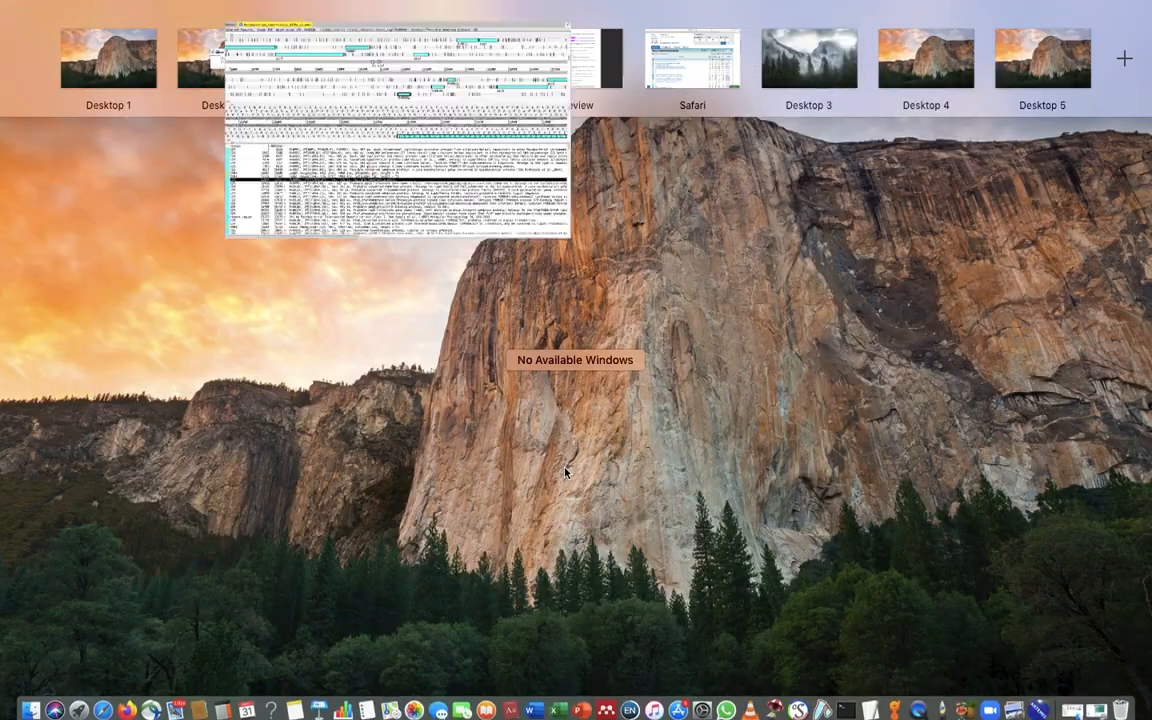
left_click(421, 33)
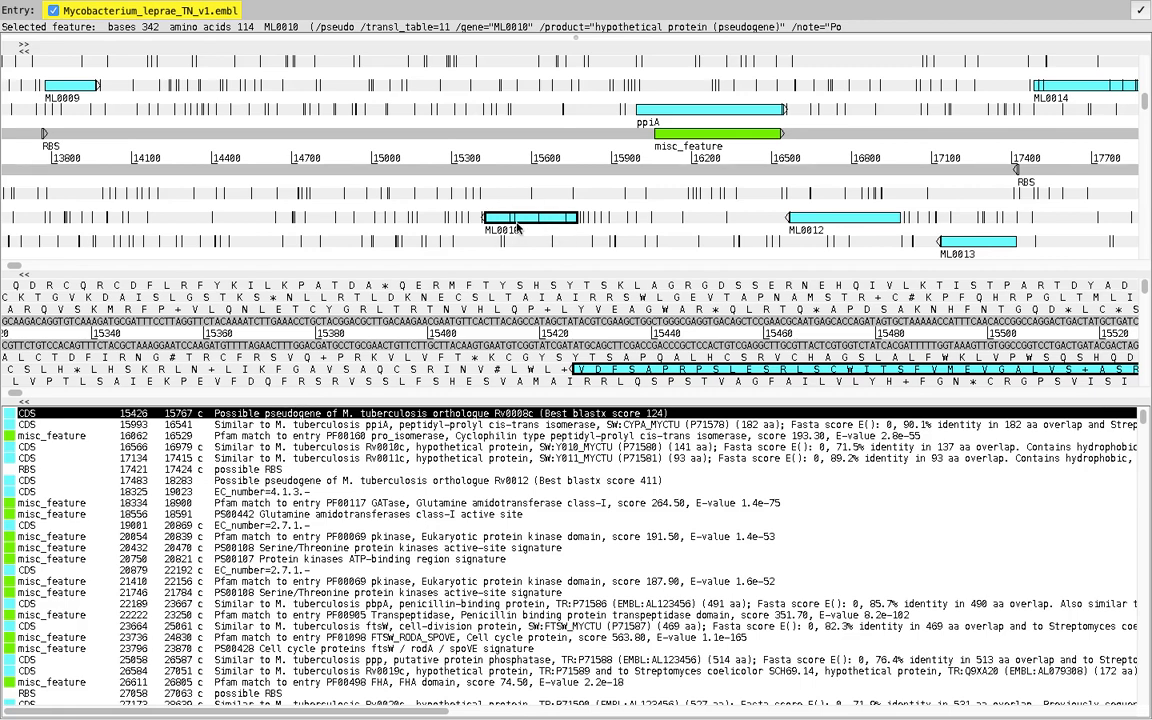
mouse_move(441, 8)
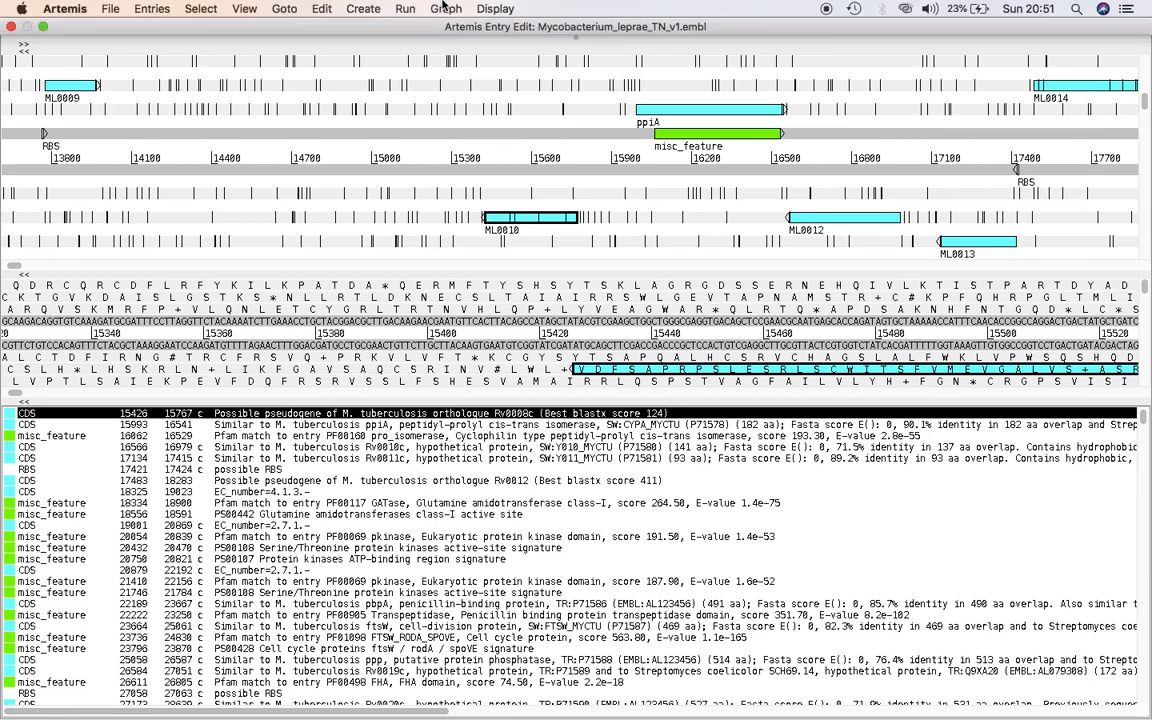
left_click(405, 8)
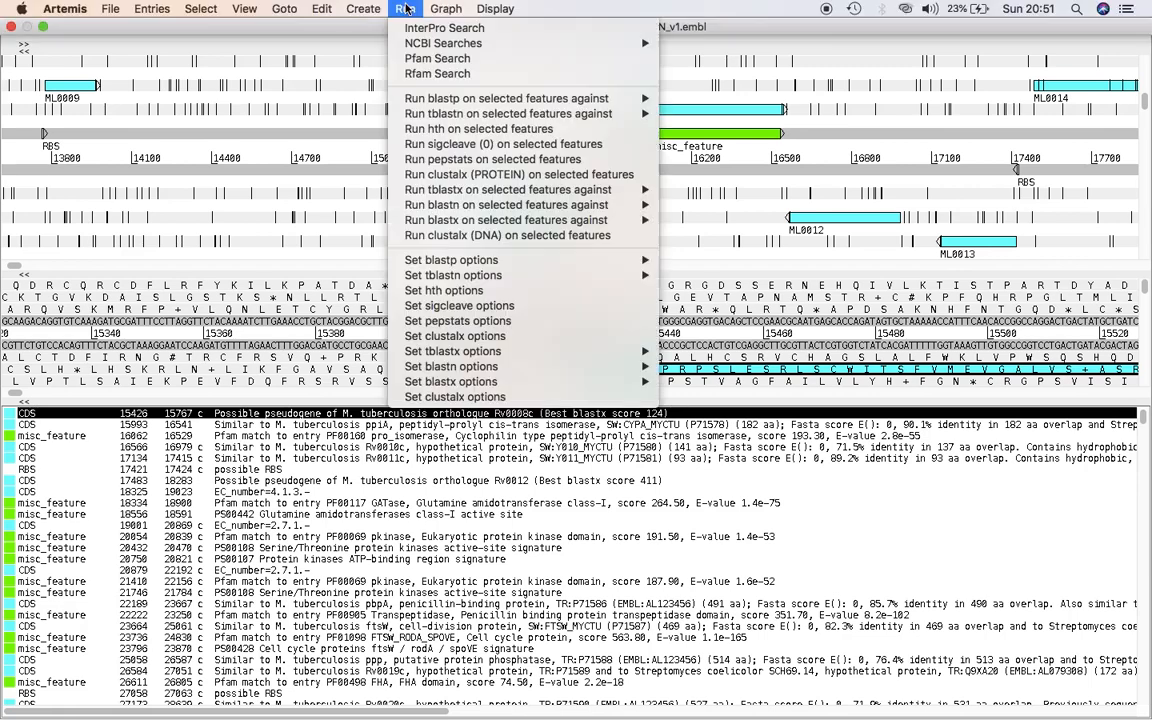
mouse_move(390, 43)
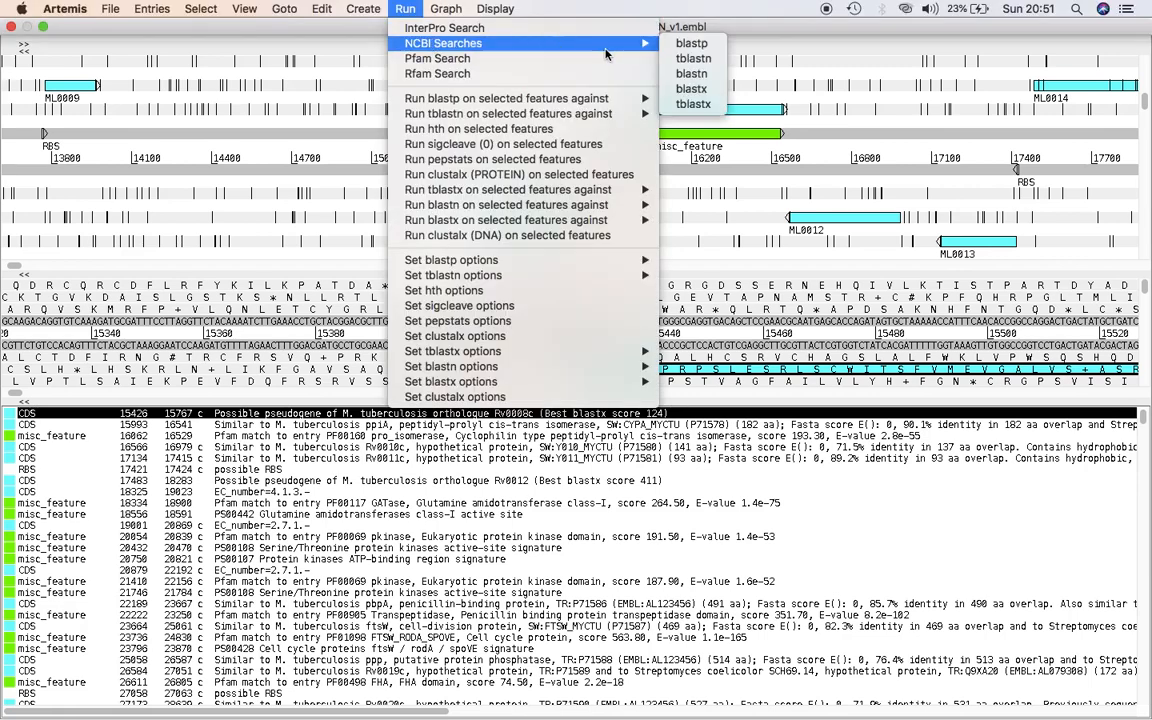
left_click(692, 74)
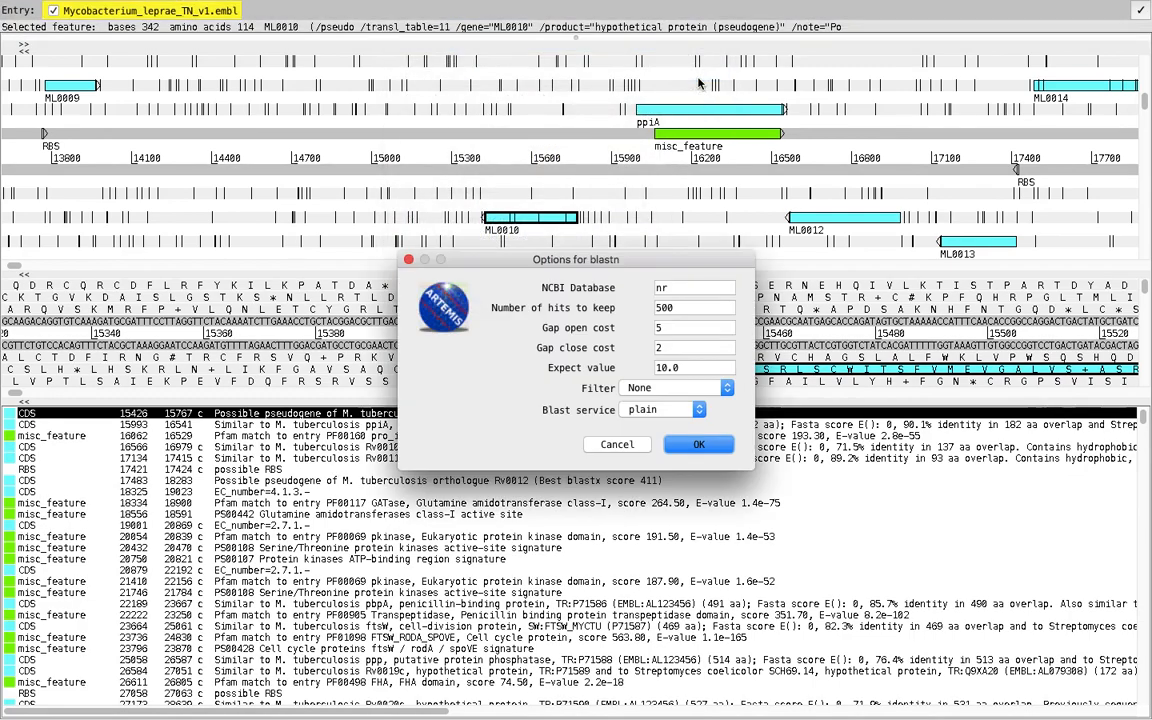
left_click(697, 446)
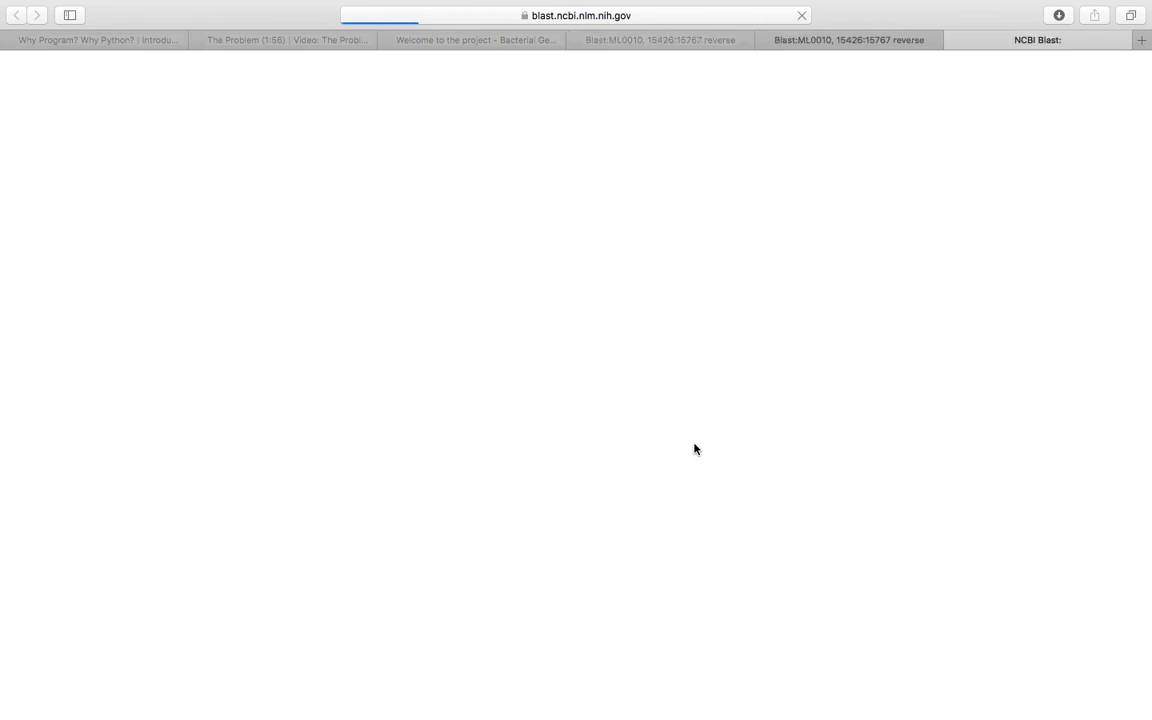
Switch back to the M. leprae entry in Artemis, view the ML0010 bases as FASTA, select the whole sequence and close the viewer
key("ctrl+Up")
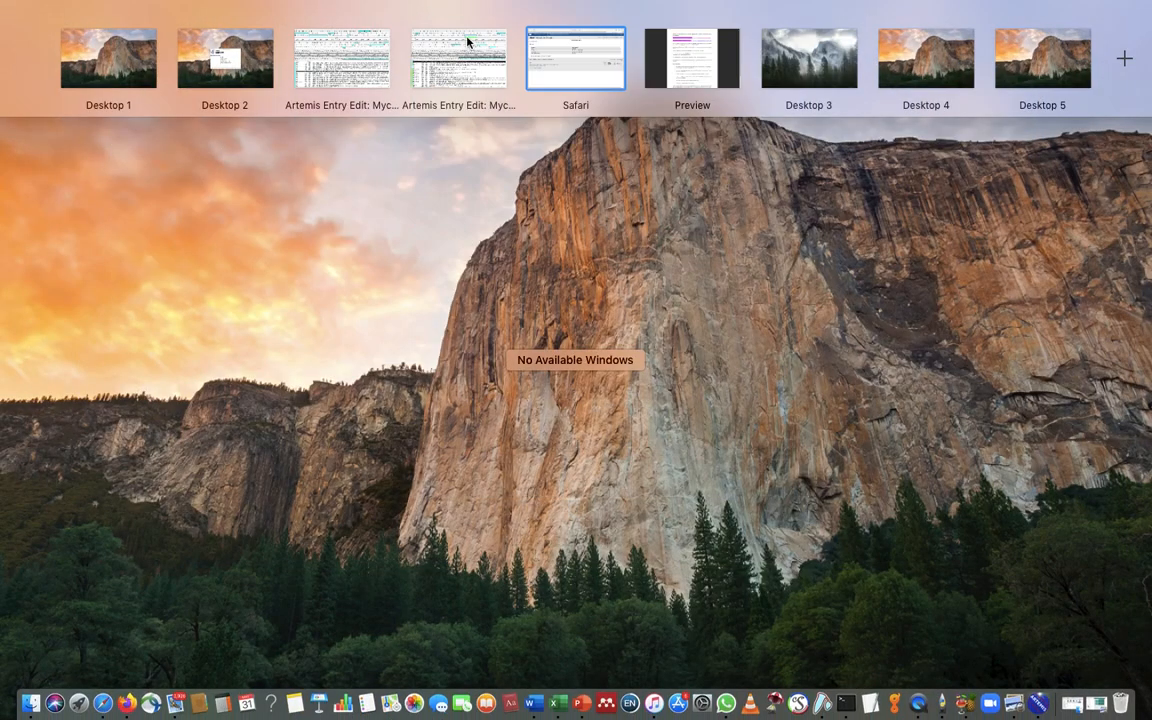
left_click(430, 40)
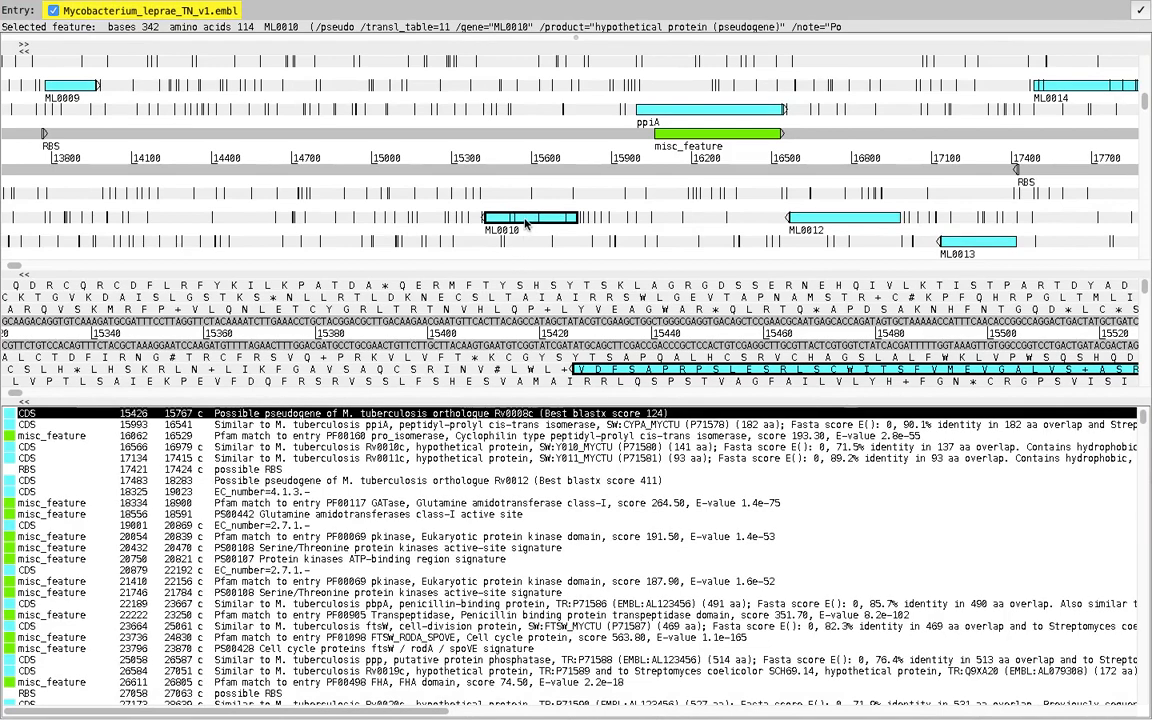
mouse_move(263, 4)
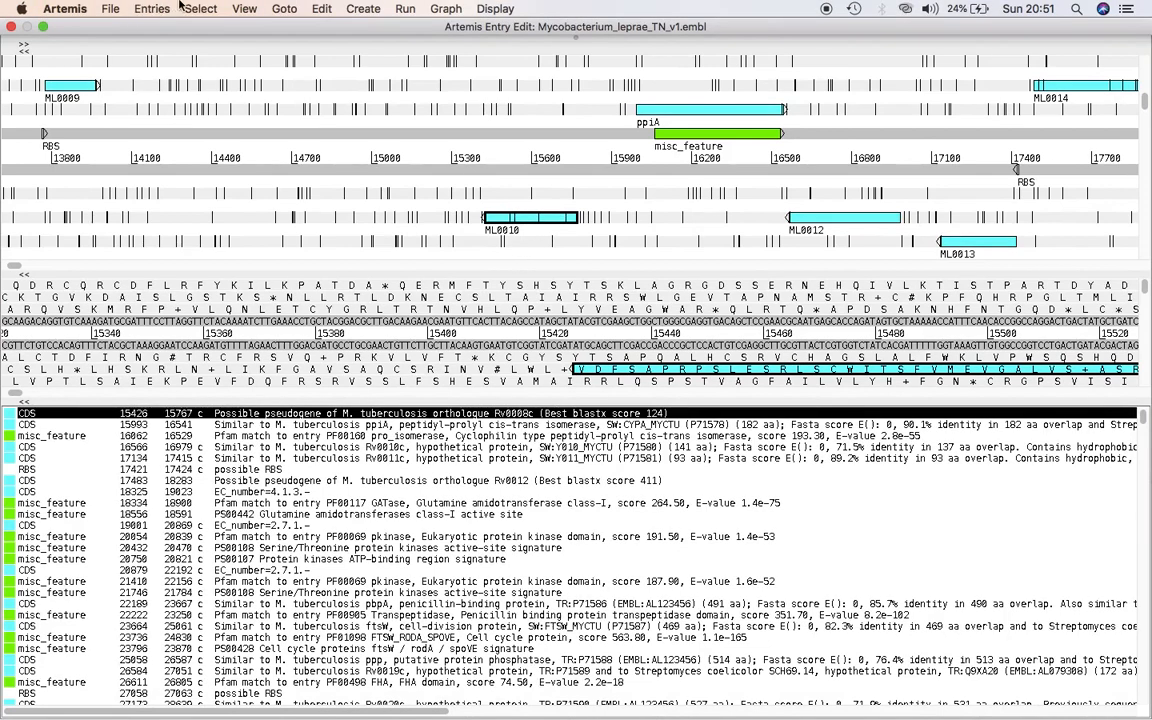
left_click(245, 8)
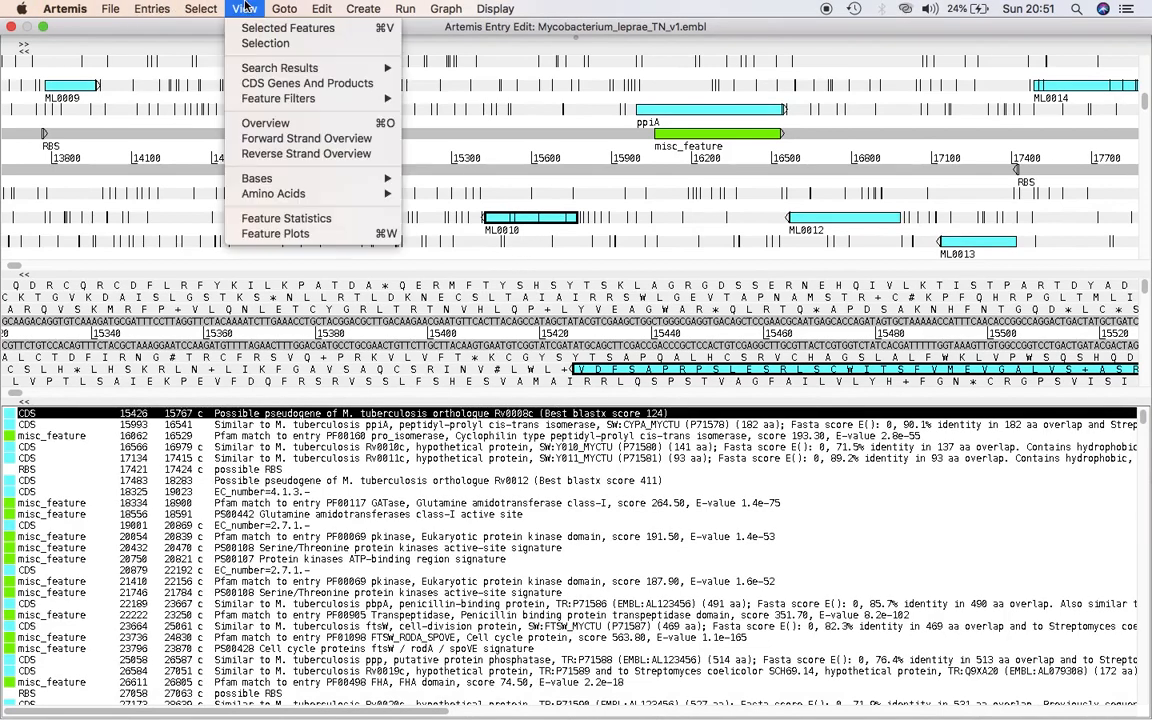
mouse_move(305, 177)
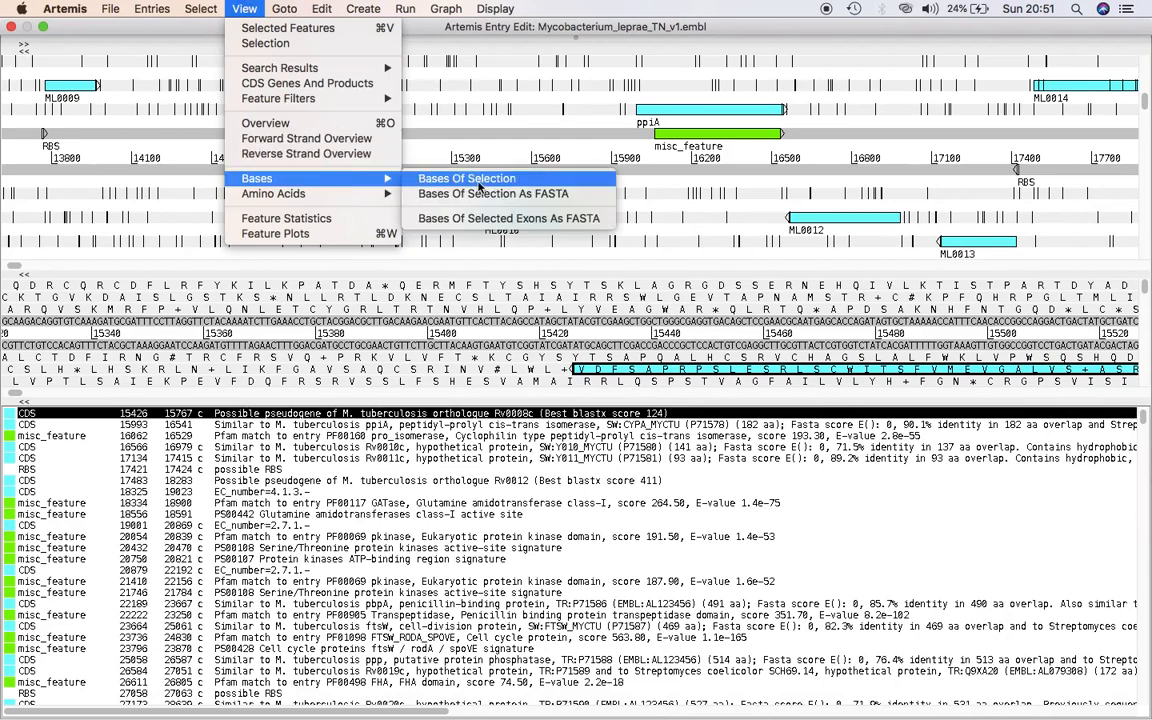
left_click(490, 194)
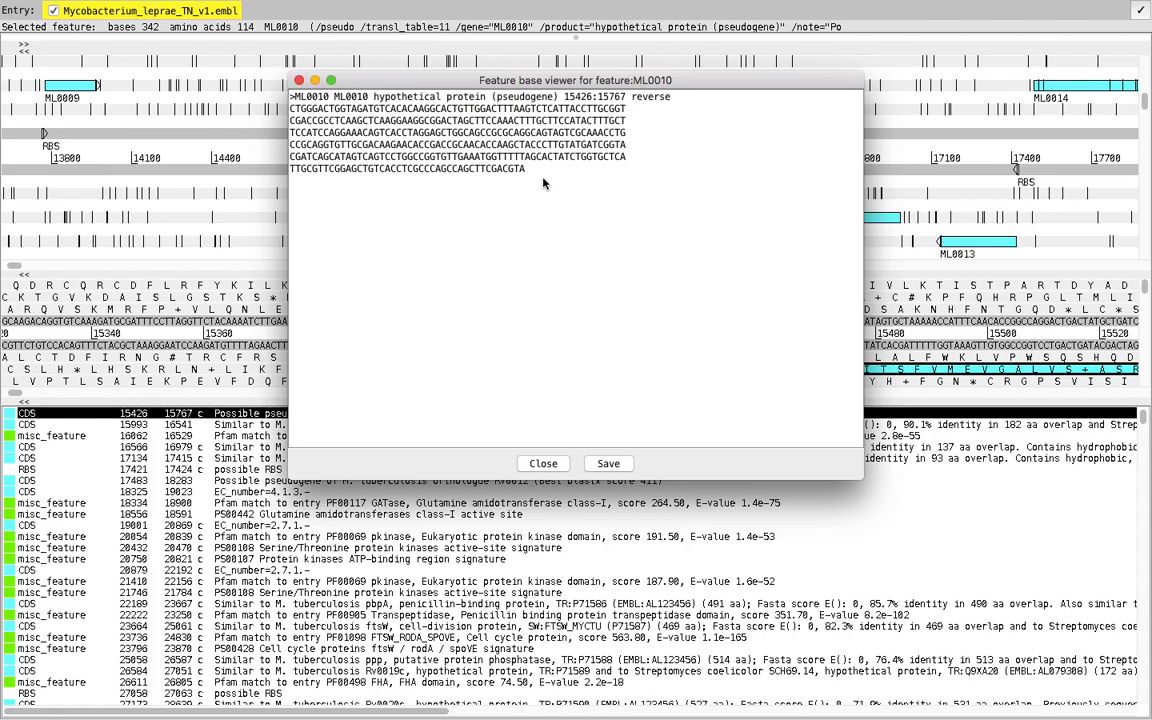
left_click_drag(535, 178, 265, 95)
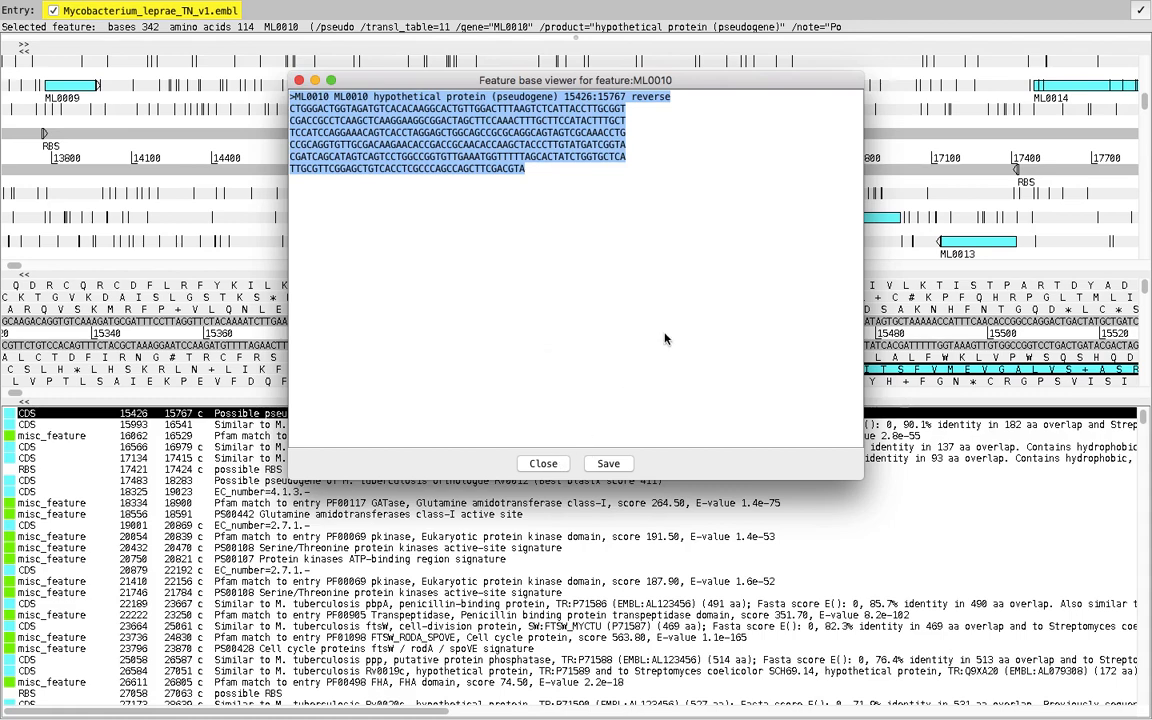
left_click(545, 463)
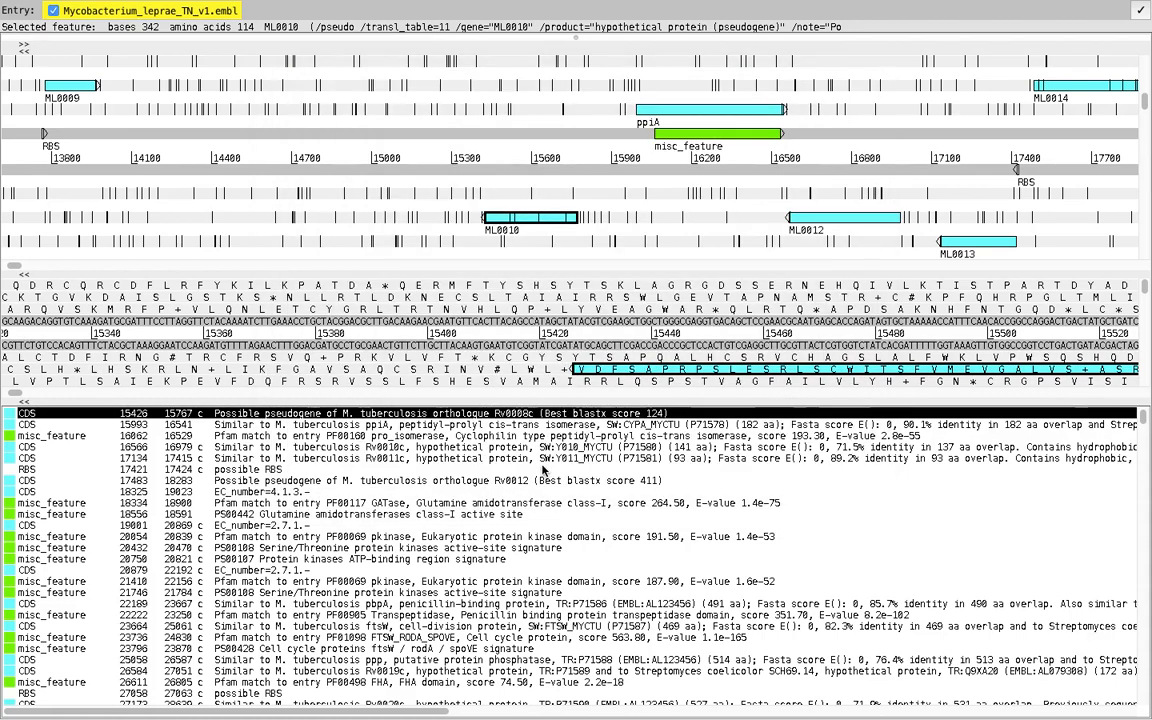
Return to Safari and examine the blastn hits listed for ML0010
key("ctrl+Up")
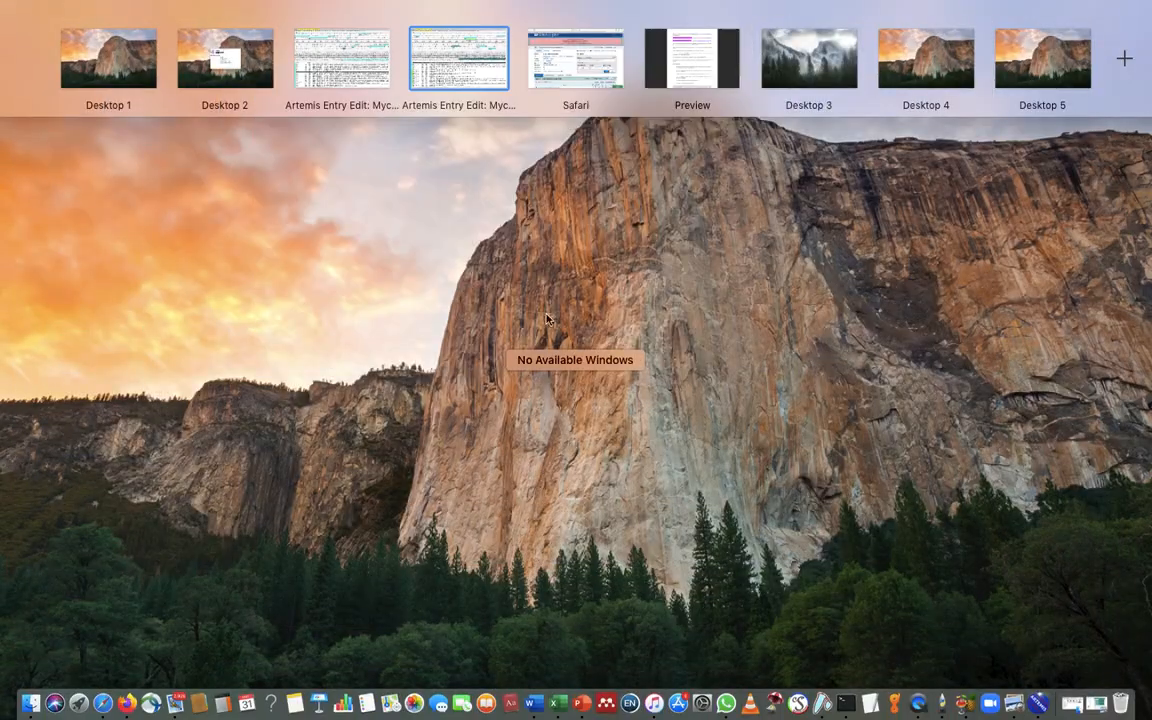
left_click(615, 88)
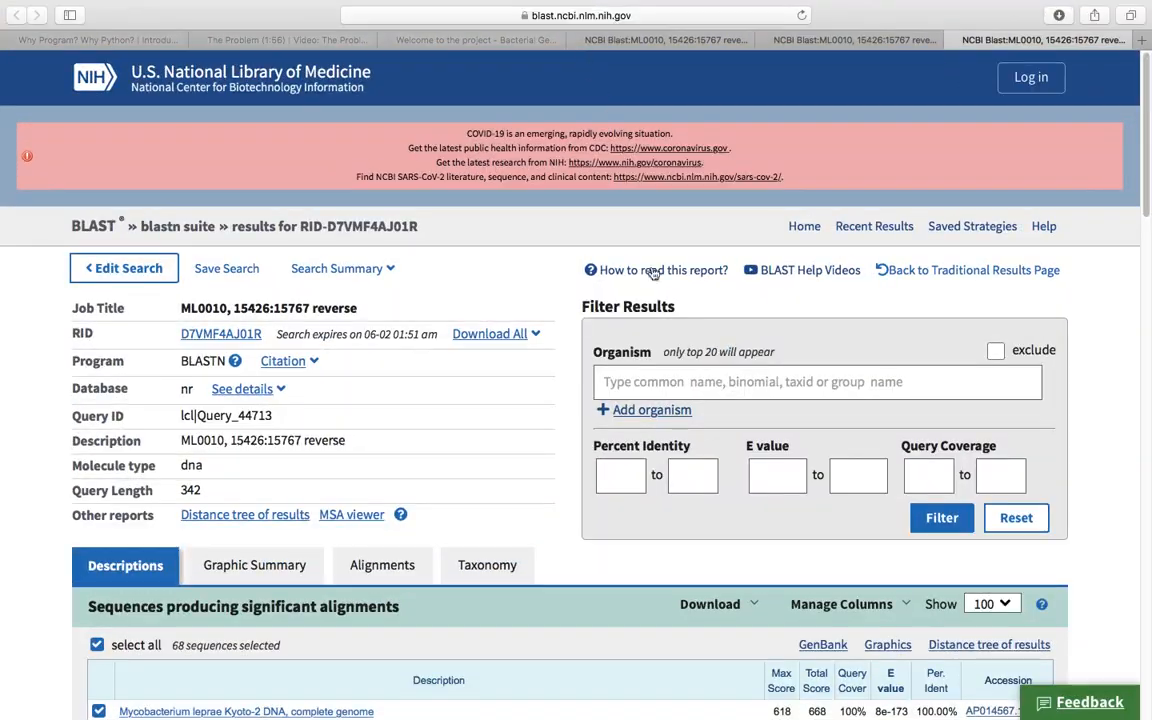
scroll(749, 369, "down", 8)
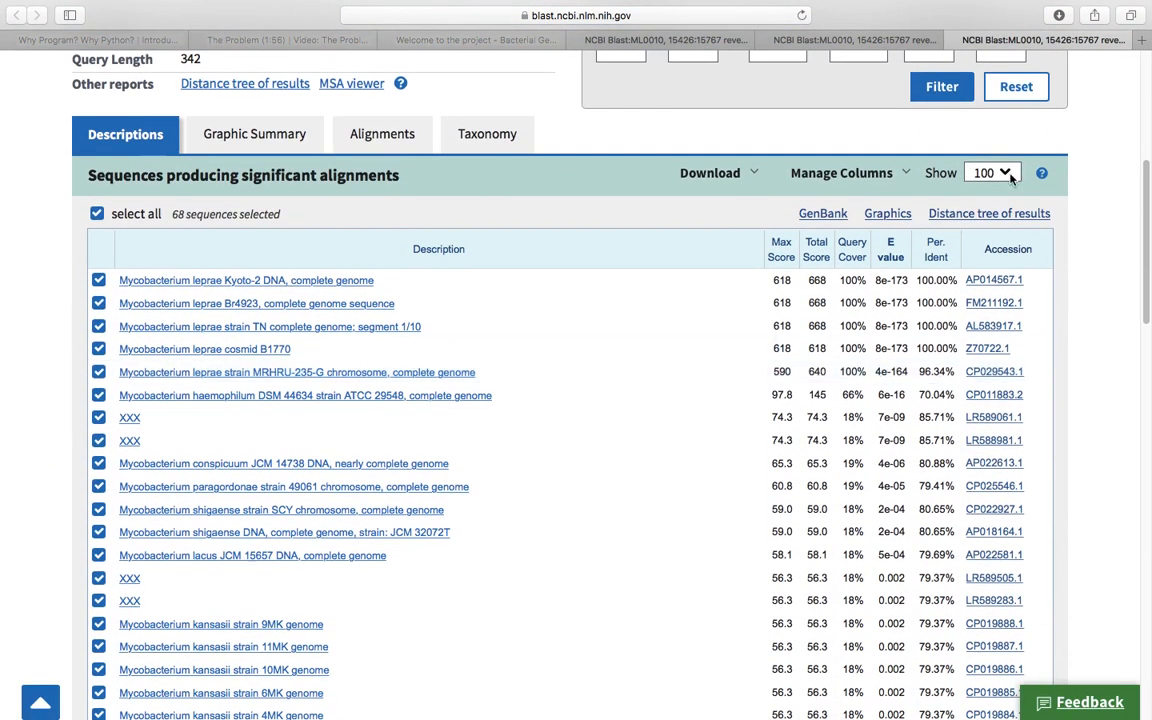
Search Google for ncbi in a new browser tab and open the BLAST page from the NCBI home page
left_click(1141, 40)
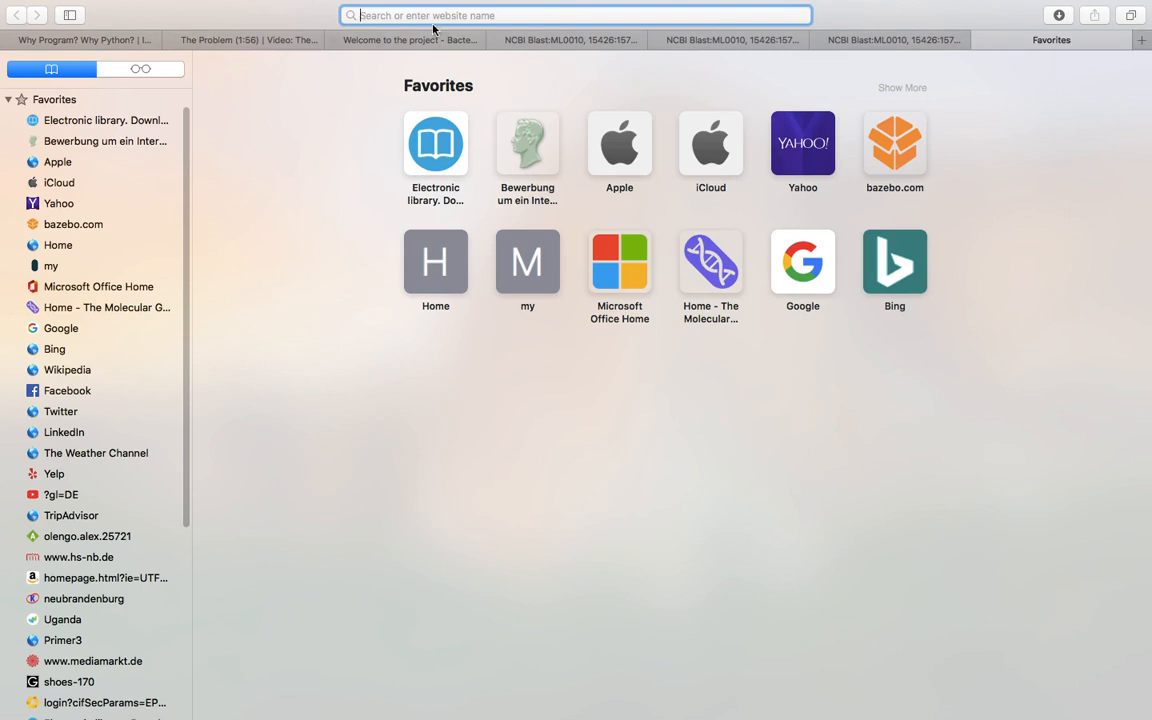
type("ncbi")
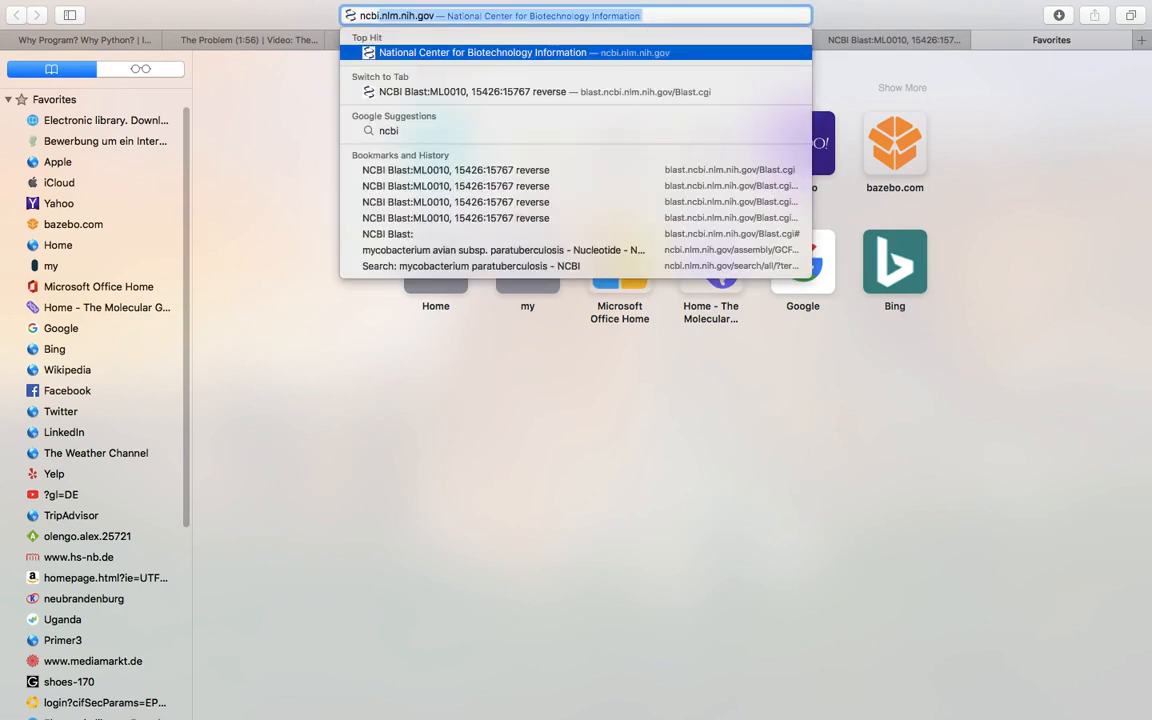
key("BackSpace")
type("ba")
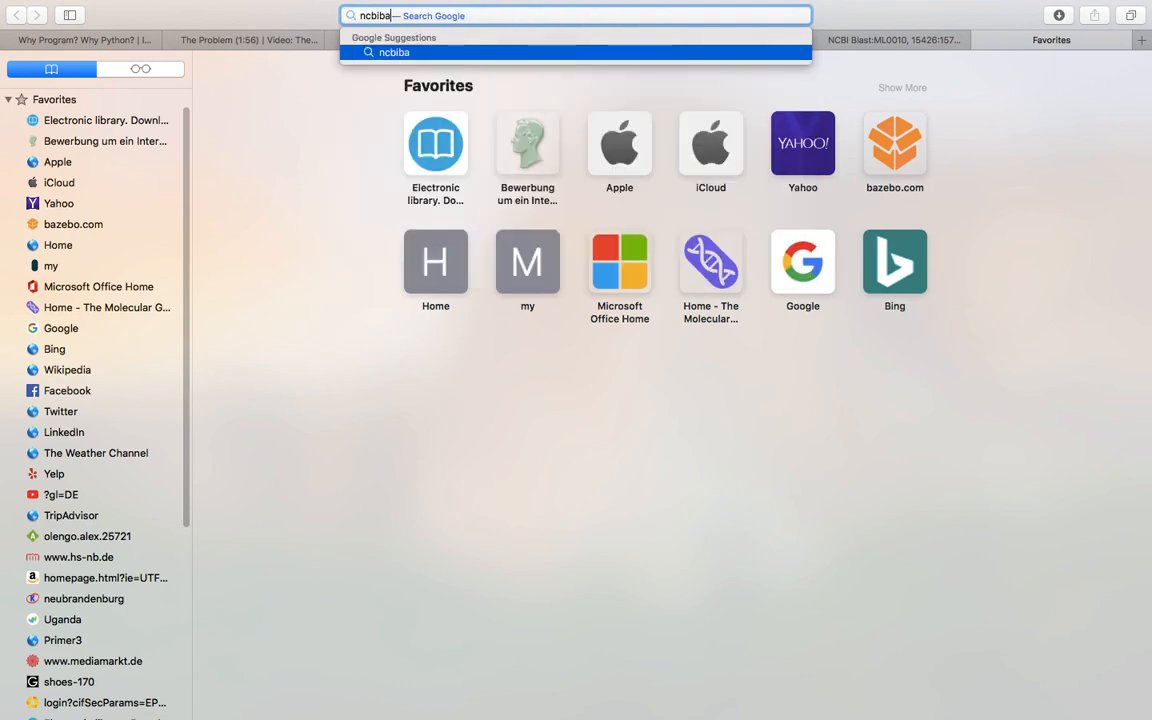
key("BackSpace")
key("BackSpace")
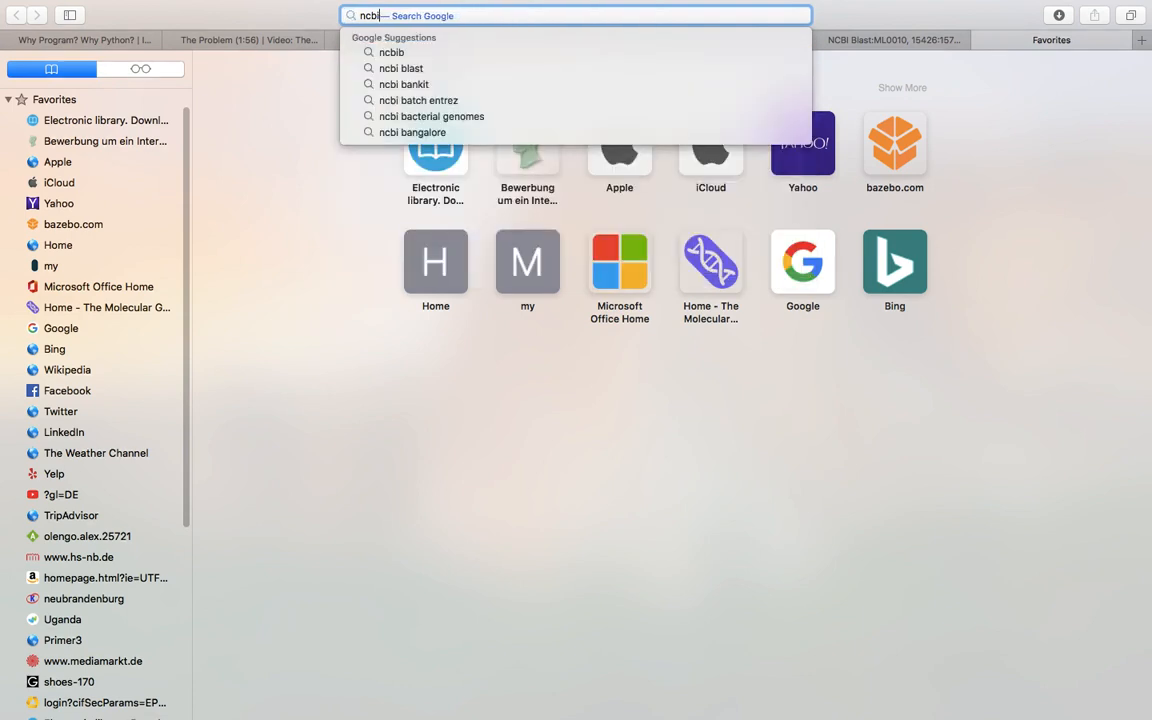
key("Escape")
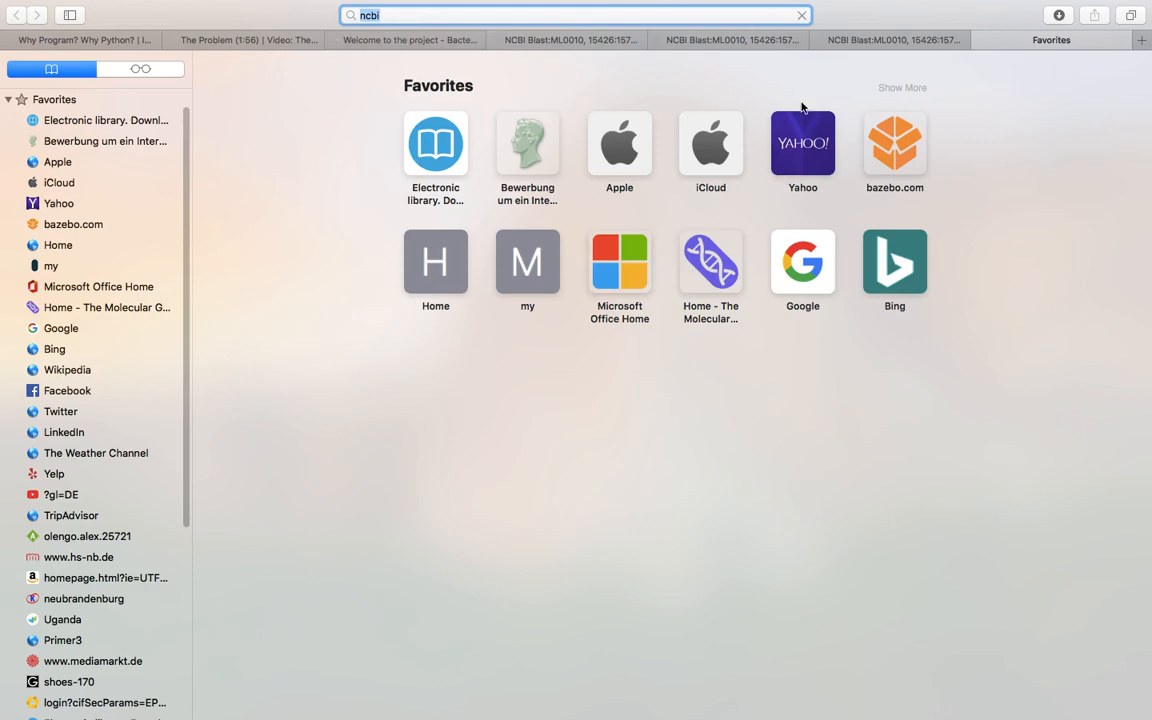
key("Return")
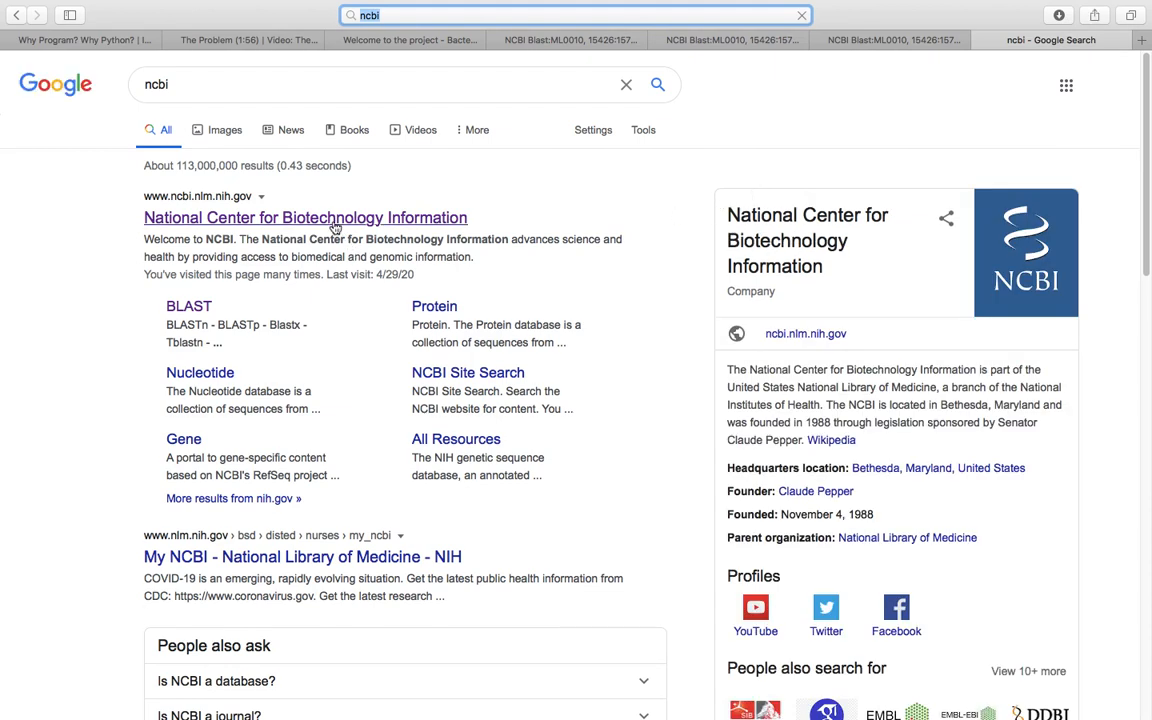
left_click(322, 219)
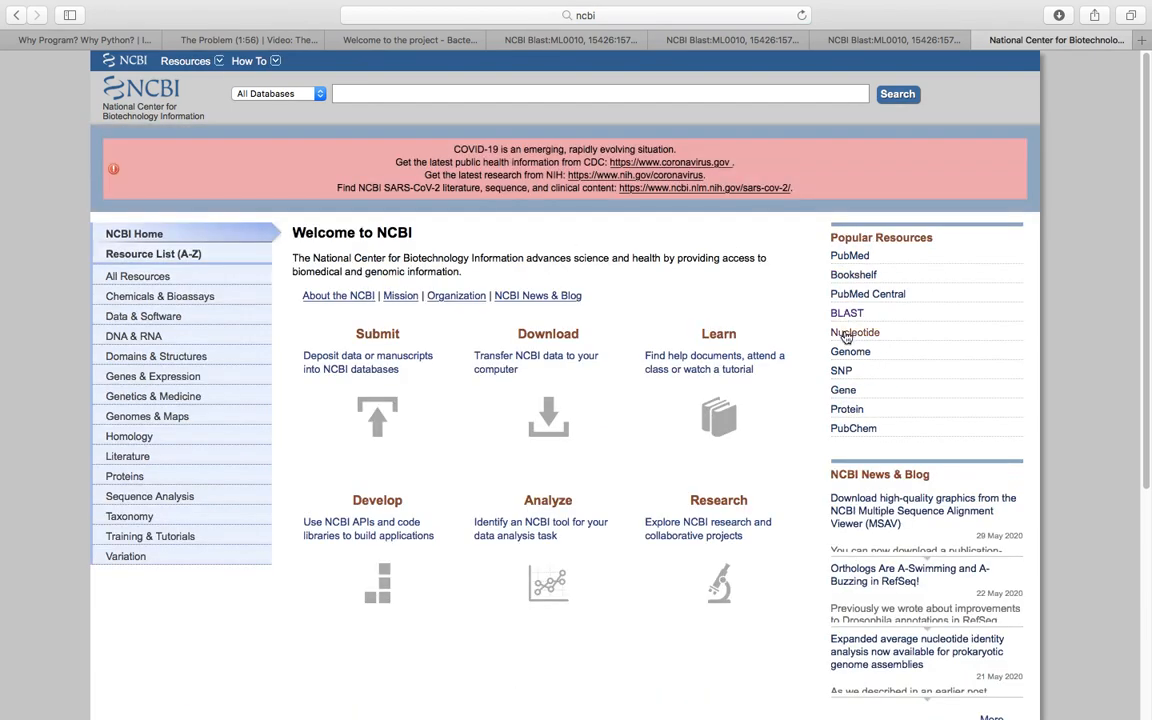
left_click(847, 314)
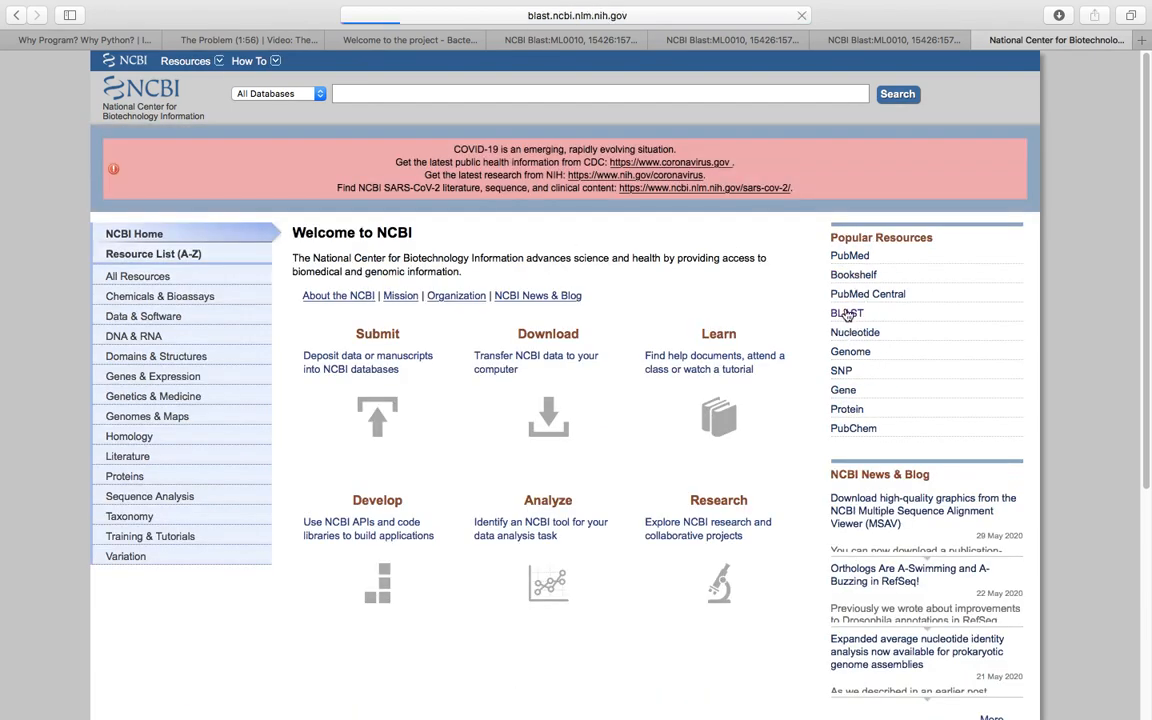
Recheck the blastn hit list for ML0010 and switch back to the M. leprae entry in Artemis
left_click(890, 41)
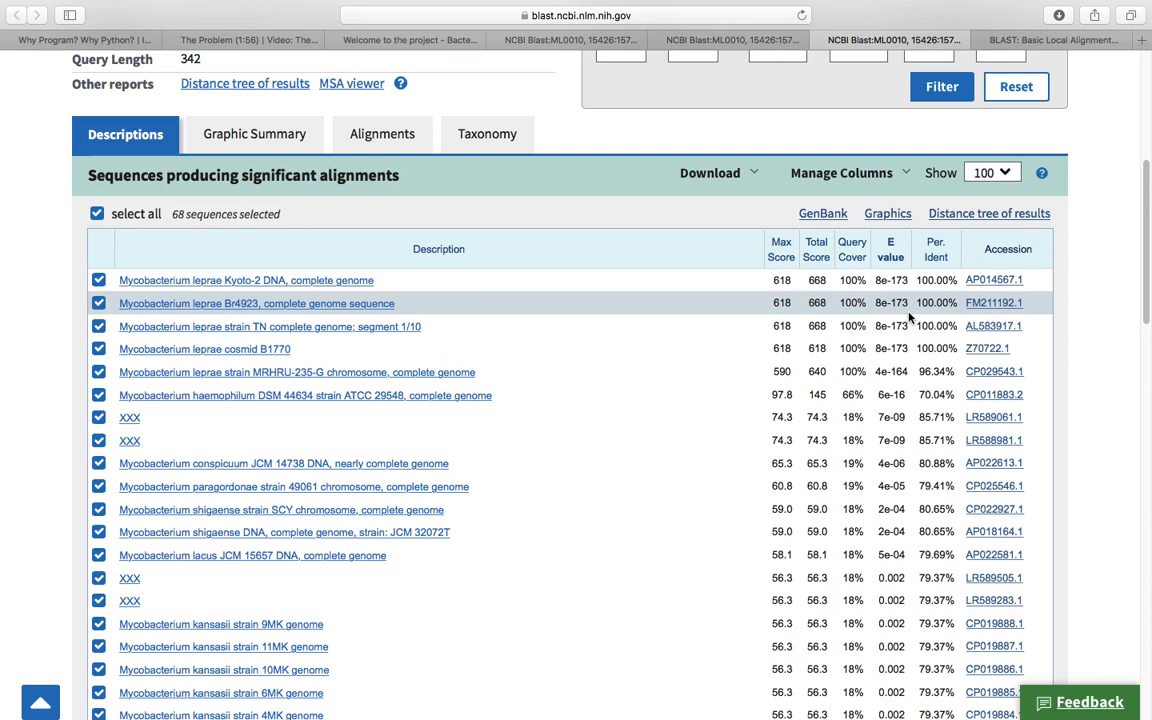
key("ctrl+Up")
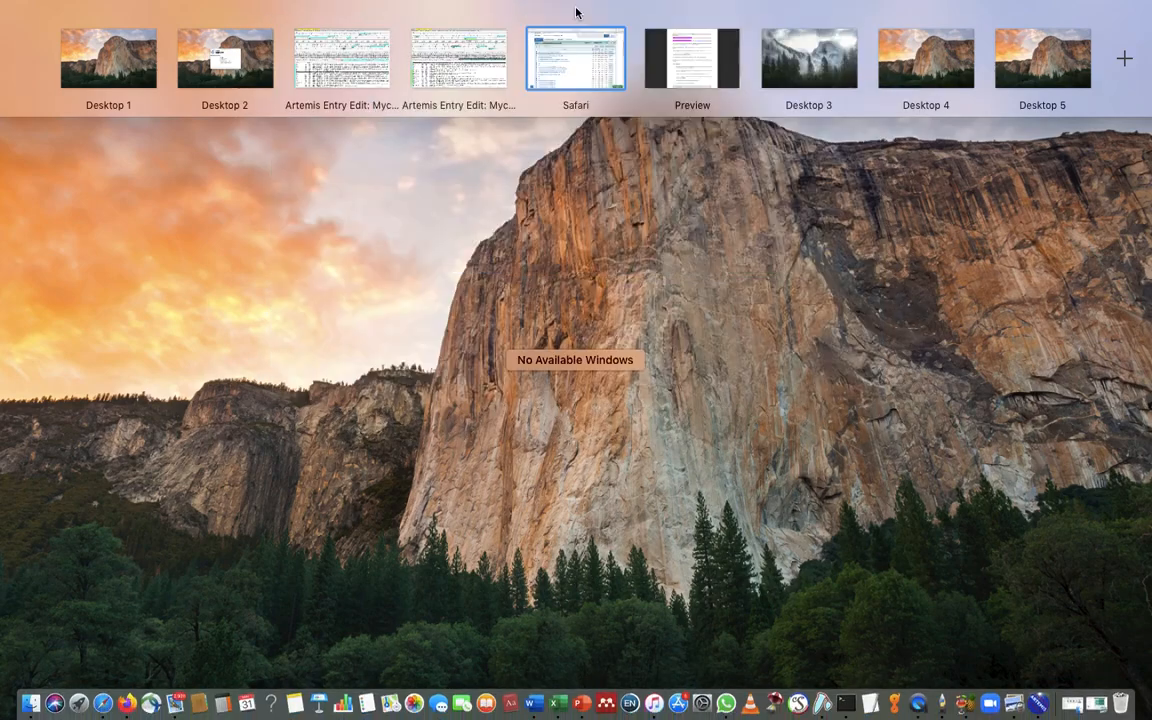
left_click(421, 66)
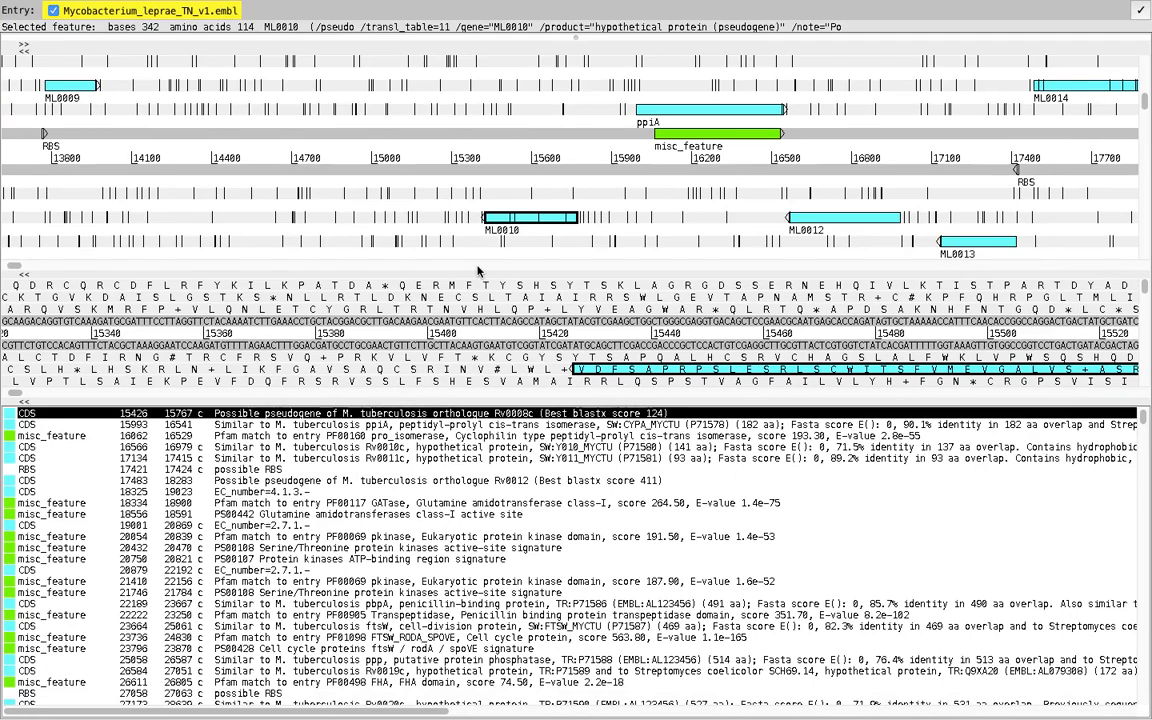
Switch to the exercise document in Preview and read through its task instructions and discussion points
key("ctrl+Up")
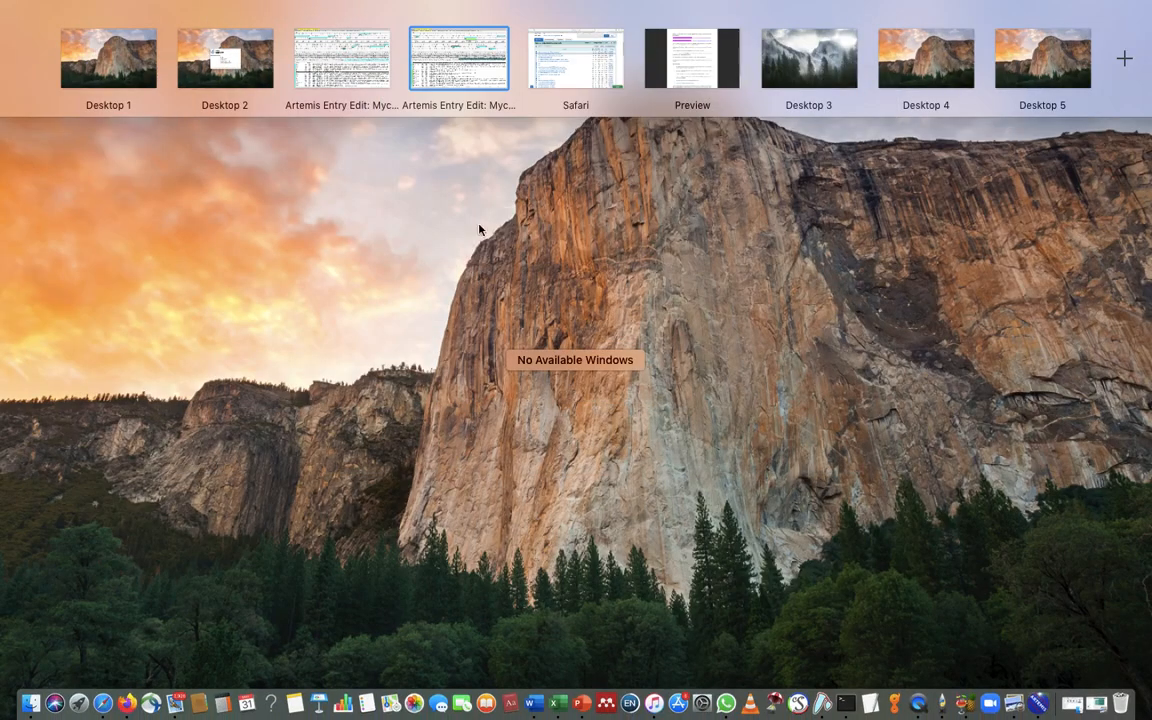
left_click(692, 55)
scroll(460, 383, "down", 5)
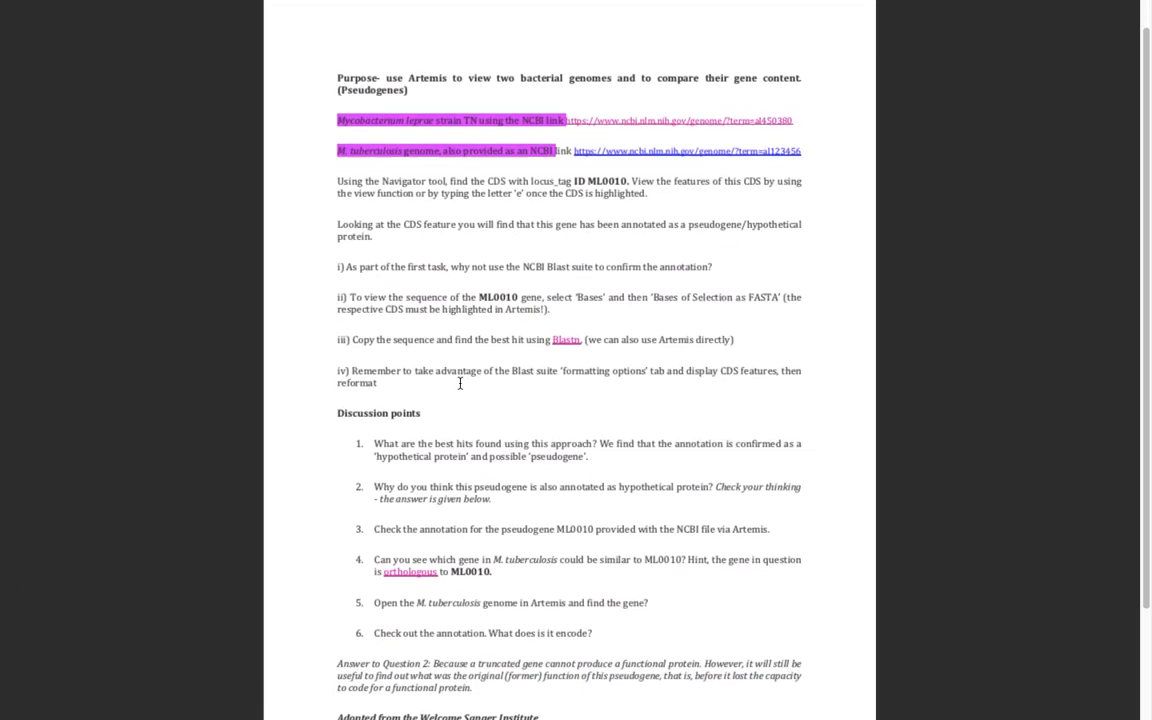
scroll(460, 383, "up", 5)
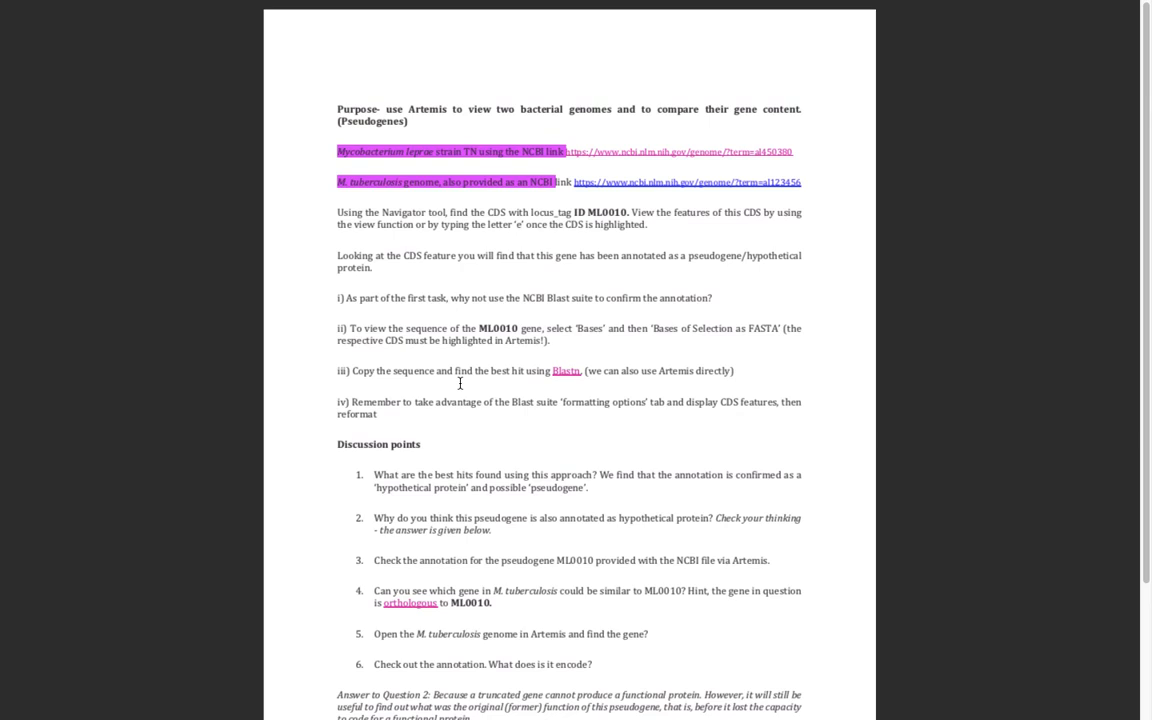
scroll(460, 383, "down", 3)
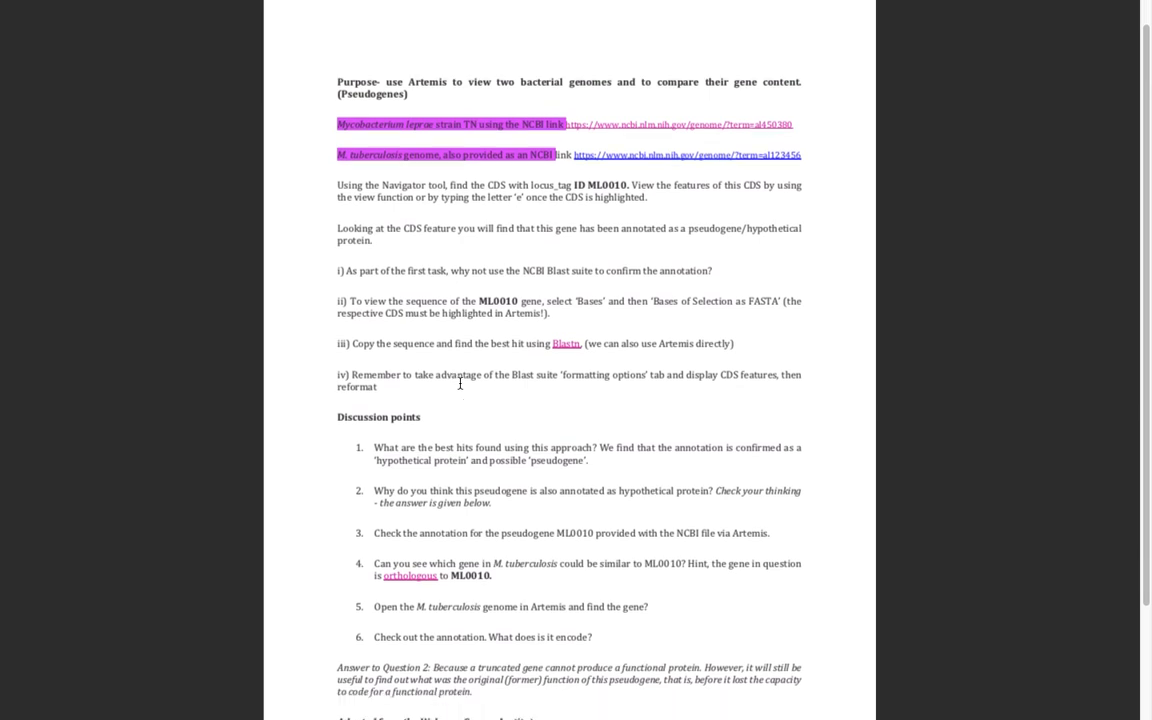